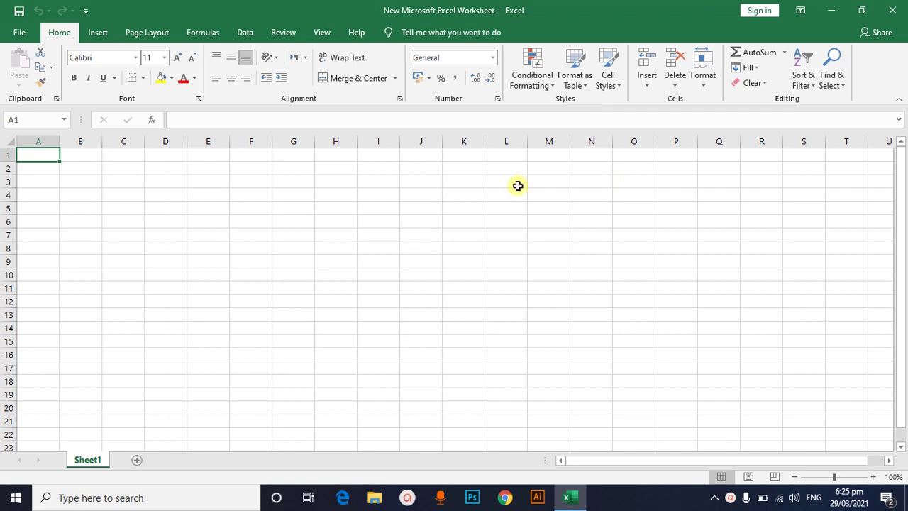
- Select various empty cells on the blank Sheet1
{"action": "left_click", "coordinate": [386, 233]}
{"action": "left_click", "coordinate": [537, 231]}
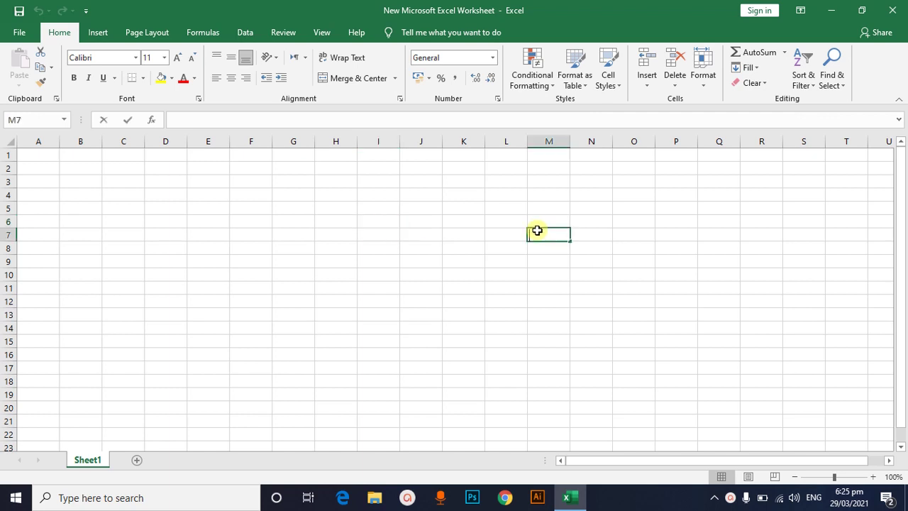
{"action": "left_click", "coordinate": [365, 235]}
{"action": "left_click", "coordinate": [261, 177]}
{"action": "left_click", "coordinate": [502, 245]}
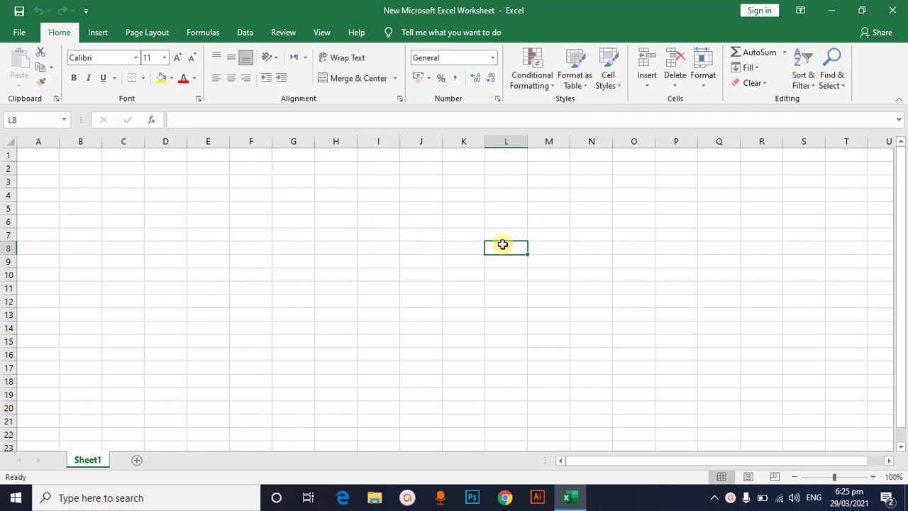
{"action": "double_click", "coordinate": [663, 219]}
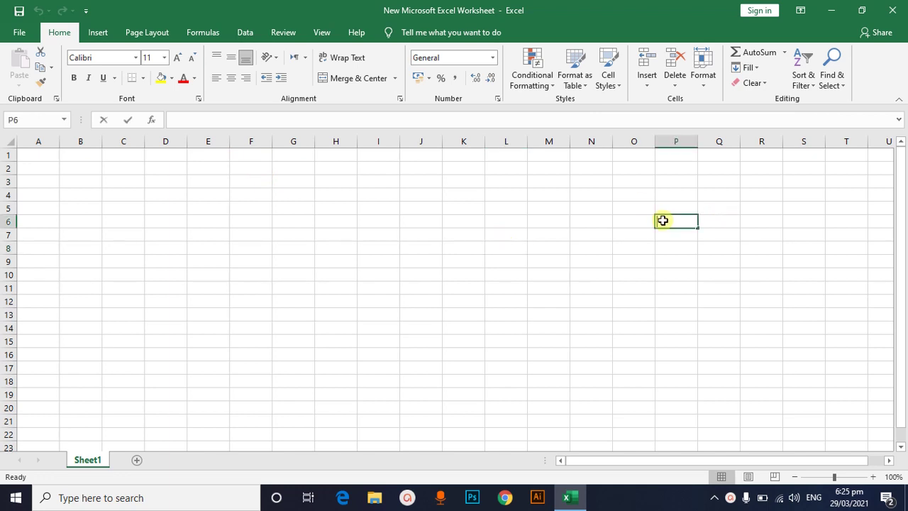
{"action": "left_click", "coordinate": [428, 230]}
{"action": "left_click", "coordinate": [651, 215]}
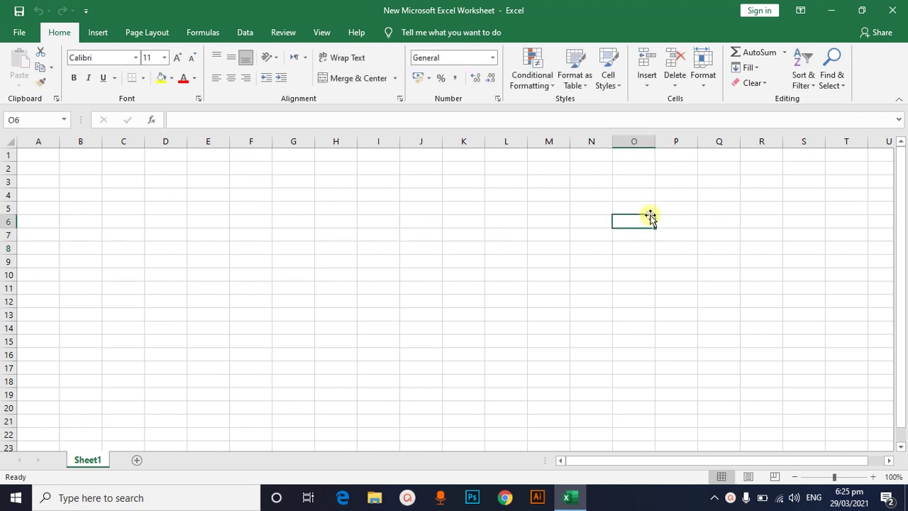
{"action": "left_click", "coordinate": [351, 215]}
{"action": "left_click", "coordinate": [540, 217]}
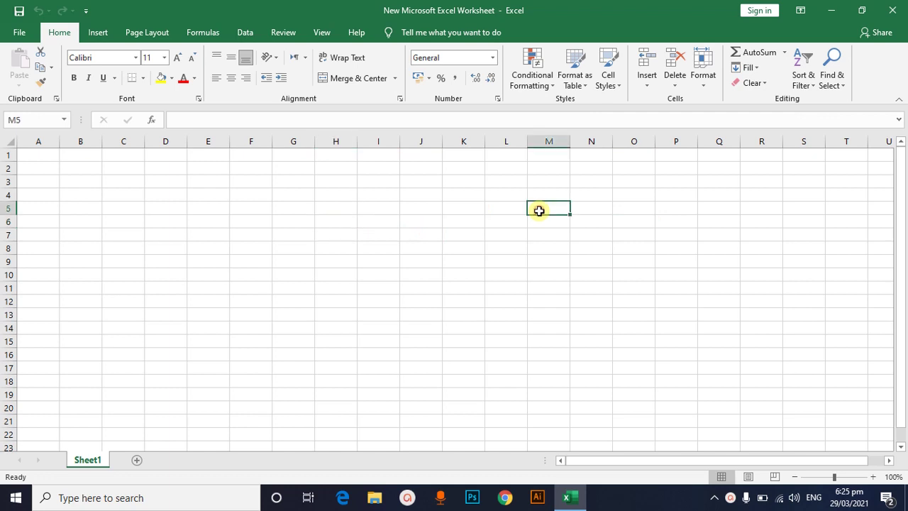
{"action": "left_click", "coordinate": [634, 233]}
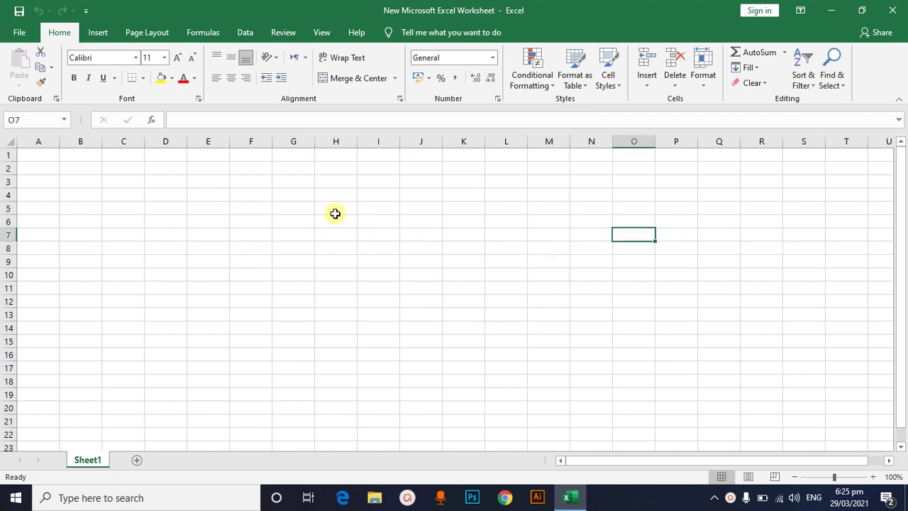
- Enter 1 in cell D1 and 2 in cell D2
{"action": "left_click", "coordinate": [162, 158]}
{"action": "double_click", "coordinate": [162, 157]}
{"action": "type", "text": "1"}
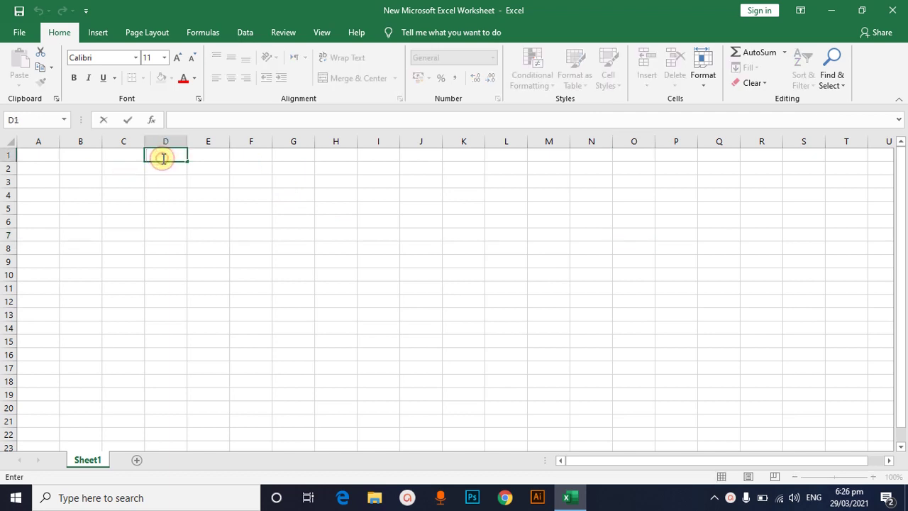
{"action": "left_click", "coordinate": [264, 207]}
{"action": "left_click", "coordinate": [167, 170]}
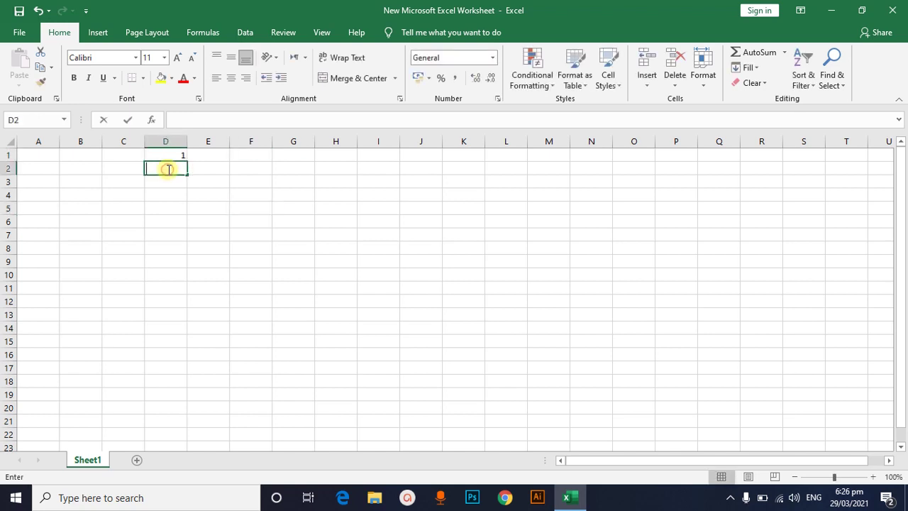
{"action": "double_click", "coordinate": [168, 170]}
{"action": "type", "text": "2"}
{"action": "left_click", "coordinate": [334, 227]}
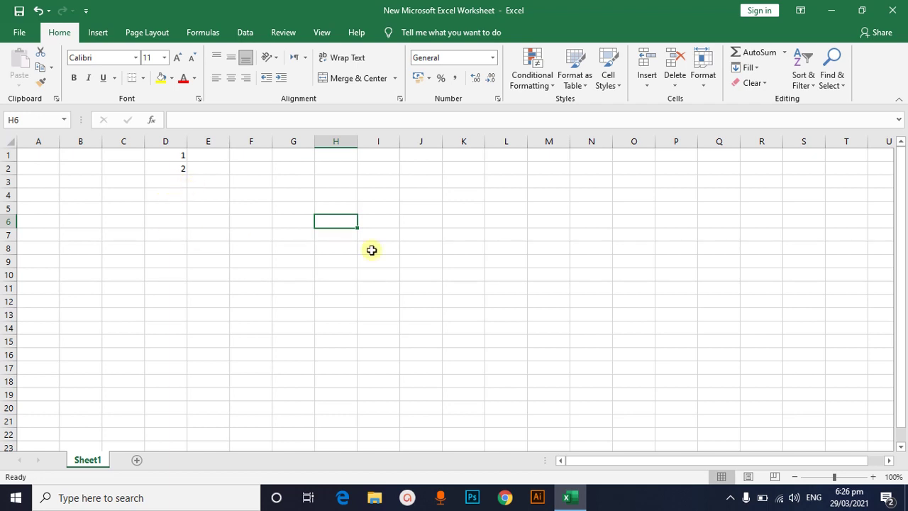
- Select D1:D2 and AutoFill the series down to D17, giving 1 through 17
{"action": "left_click", "coordinate": [390, 273]}
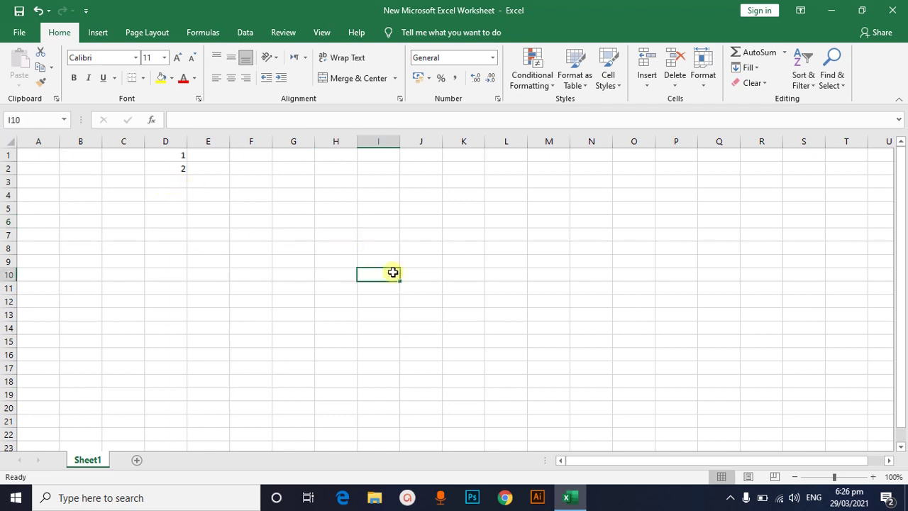
{"action": "double_click", "coordinate": [163, 156]}
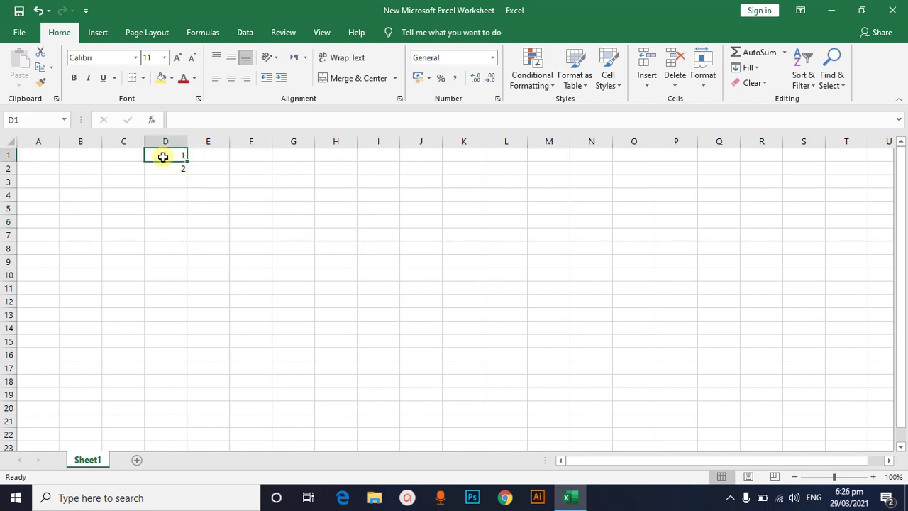
{"action": "left_click", "coordinate": [291, 209]}
{"action": "left_click", "coordinate": [159, 162]}
{"action": "left_click_drag", "start_coordinate": [158, 162], "coordinate": [159, 169]}
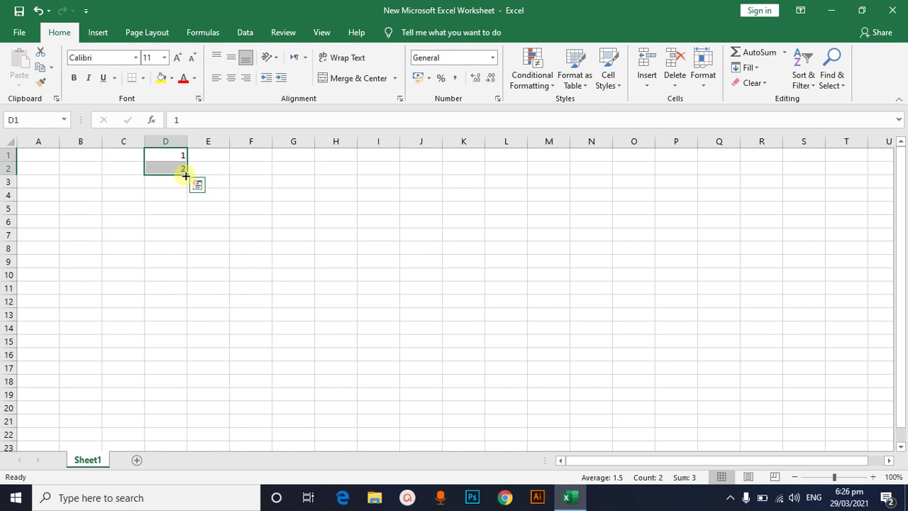
{"action": "left_click_drag", "start_coordinate": [186, 175], "coordinate": [190, 338]}
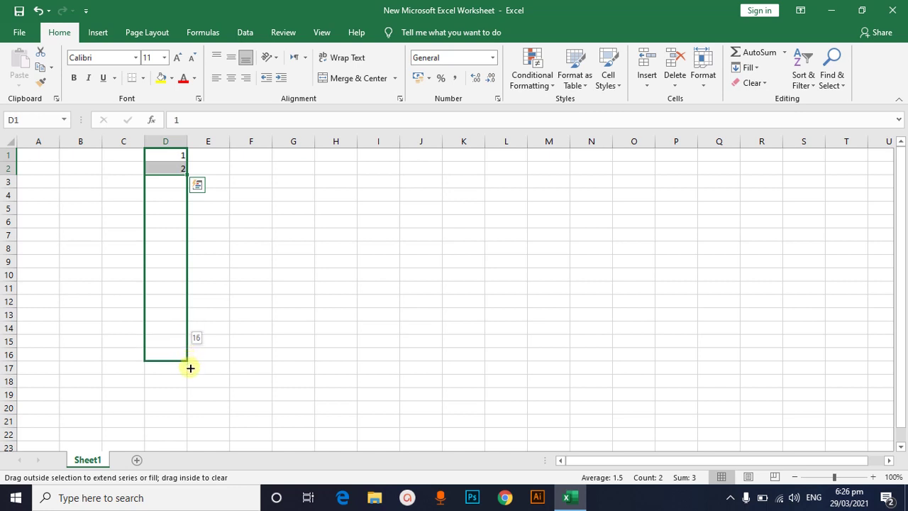
{"action": "left_click_drag", "start_coordinate": [190, 339], "coordinate": [189, 371]}
{"action": "left_click", "coordinate": [320, 313]}
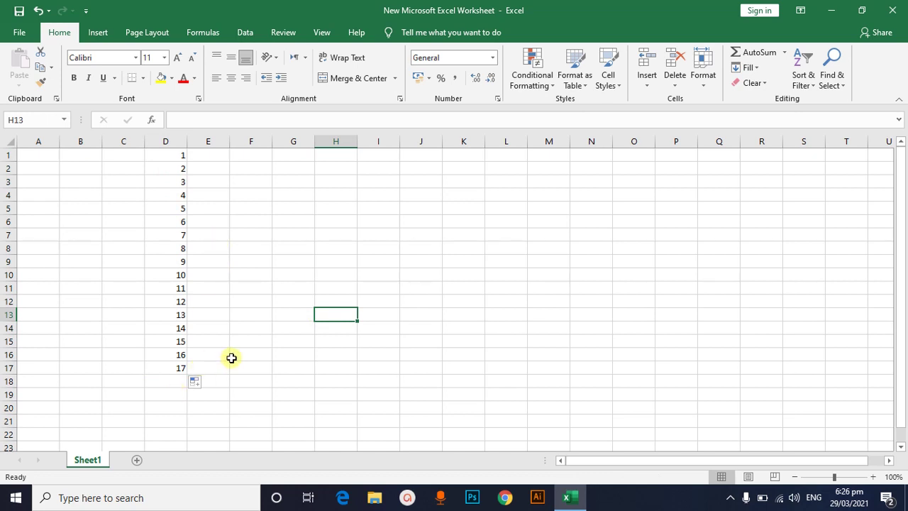
{"action": "left_click", "coordinate": [545, 256]}
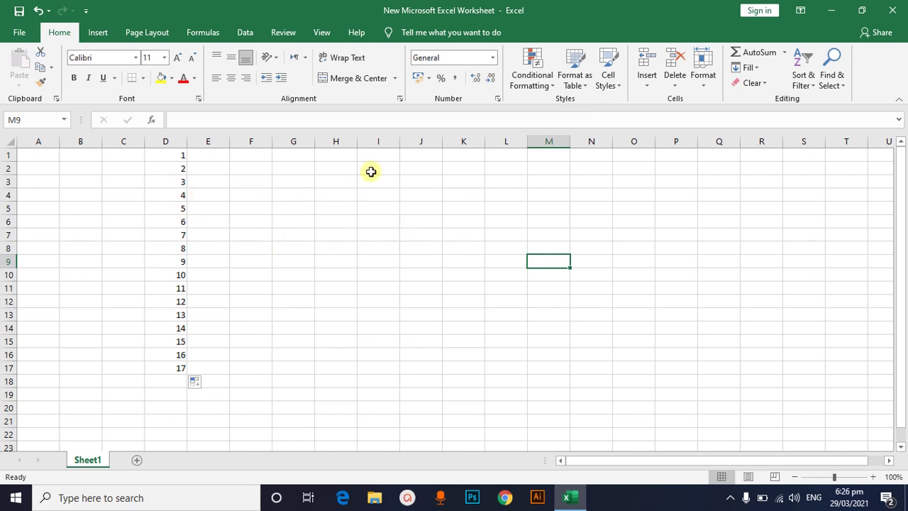
- Enter 1 in H2 and 3 in H3
{"action": "left_click", "coordinate": [337, 169]}
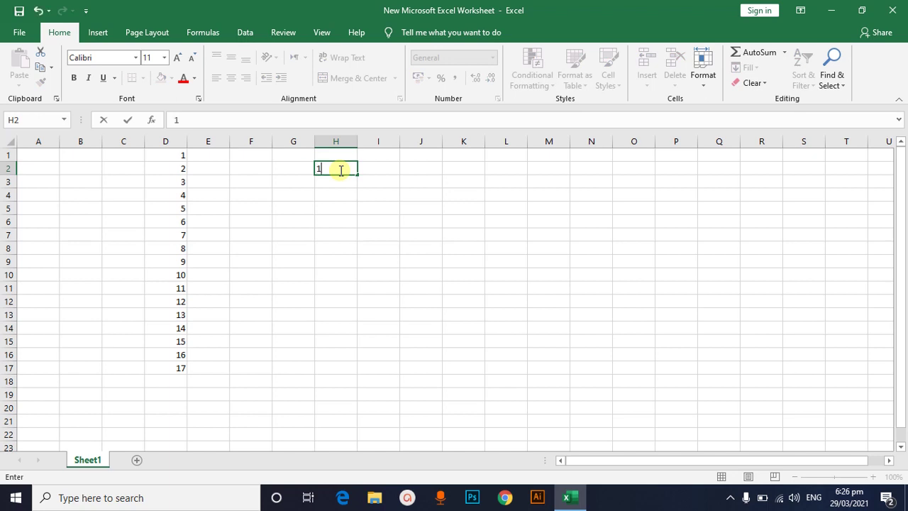
{"action": "left_click", "coordinate": [341, 184]}
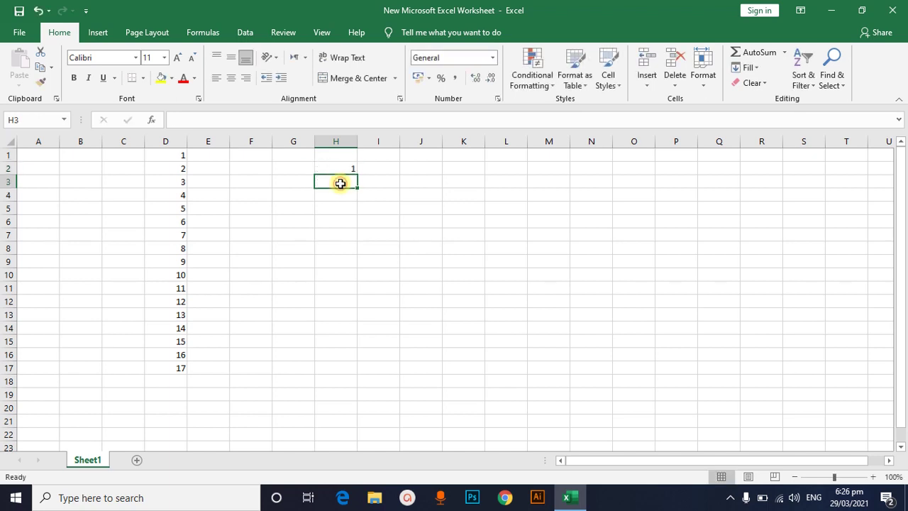
{"action": "type", "text": "3"}
{"action": "left_click", "coordinate": [532, 223]}
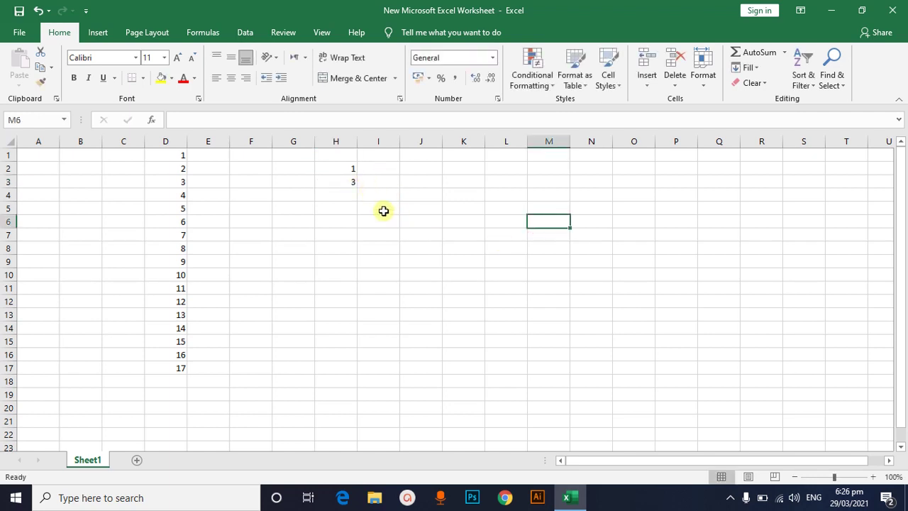
- AutoFill H2:H3 down to H15 to produce the odd numbers 1 through 27
{"action": "left_click", "coordinate": [340, 174]}
{"action": "left_click_drag", "start_coordinate": [340, 173], "coordinate": [339, 181]}
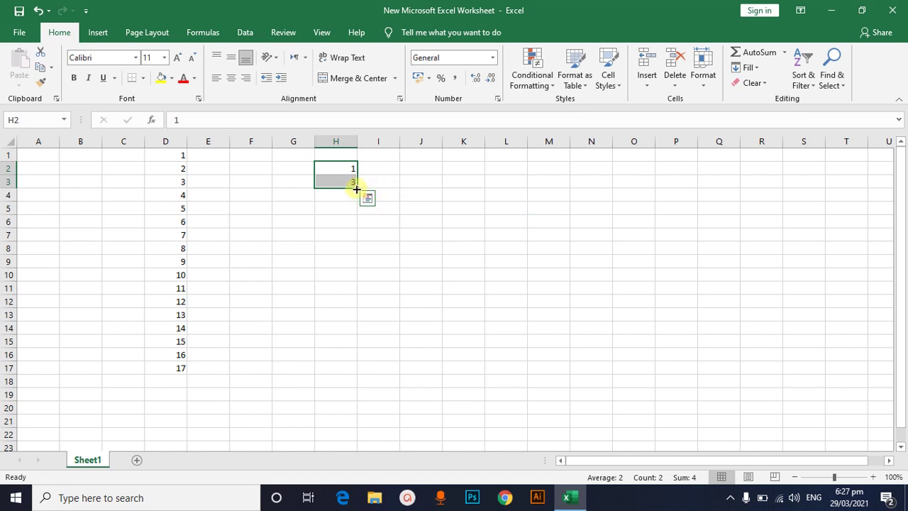
{"action": "left_click_drag", "start_coordinate": [356, 187], "coordinate": [360, 351]}
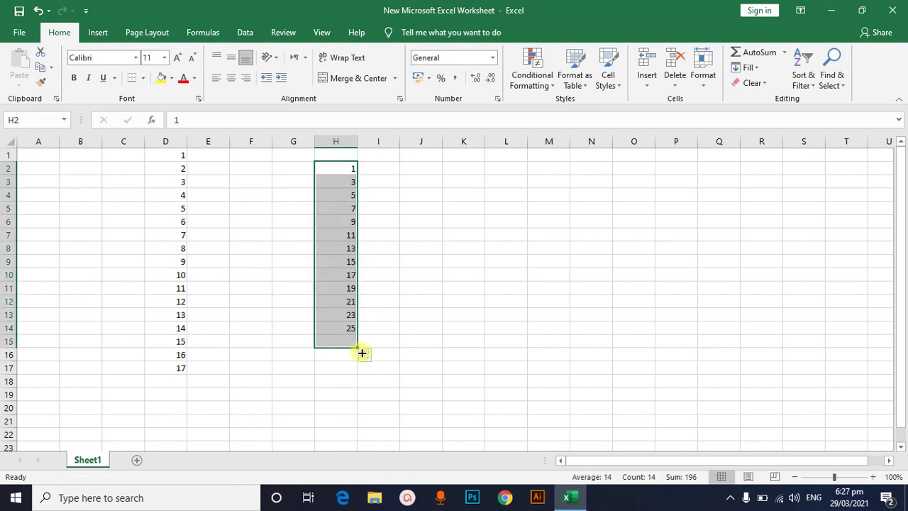
{"action": "left_click", "coordinate": [497, 252]}
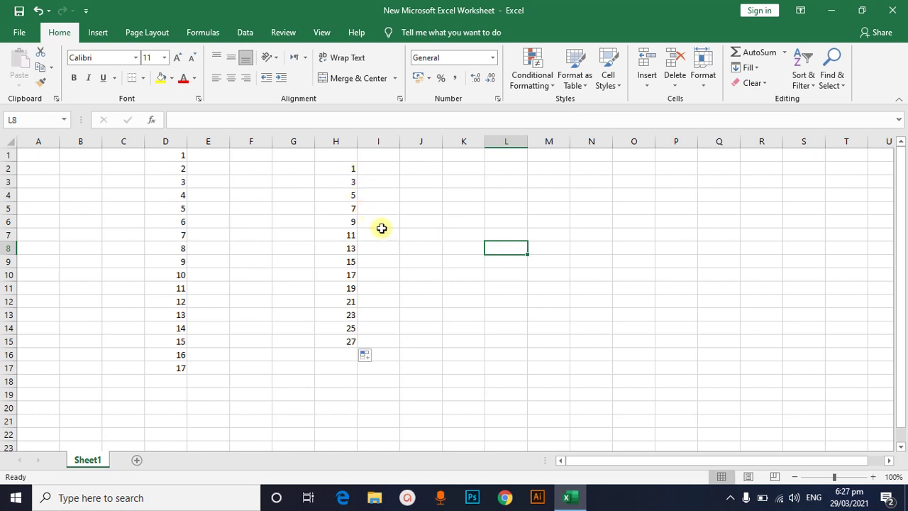
{"action": "left_click", "coordinate": [516, 325]}
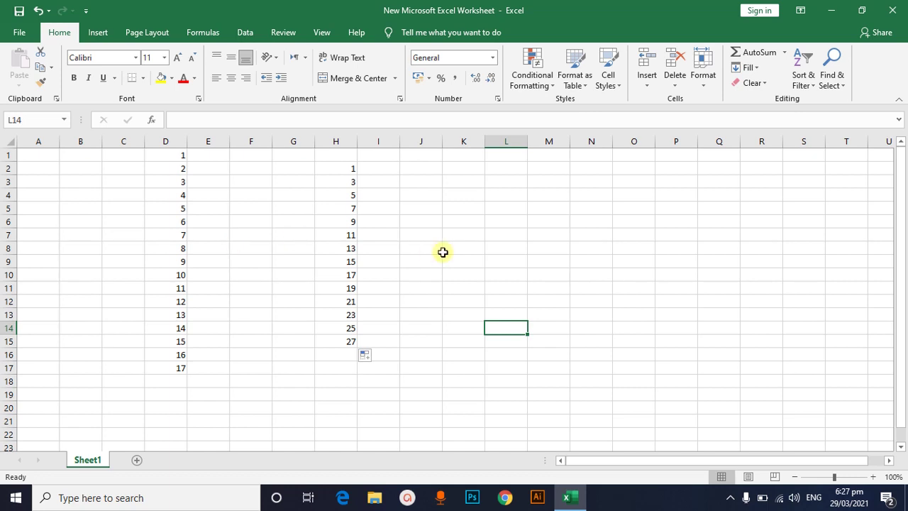
- Enter 2 in L2 and 4 in M2
{"action": "double_click", "coordinate": [497, 164]}
{"action": "type", "text": "2"}
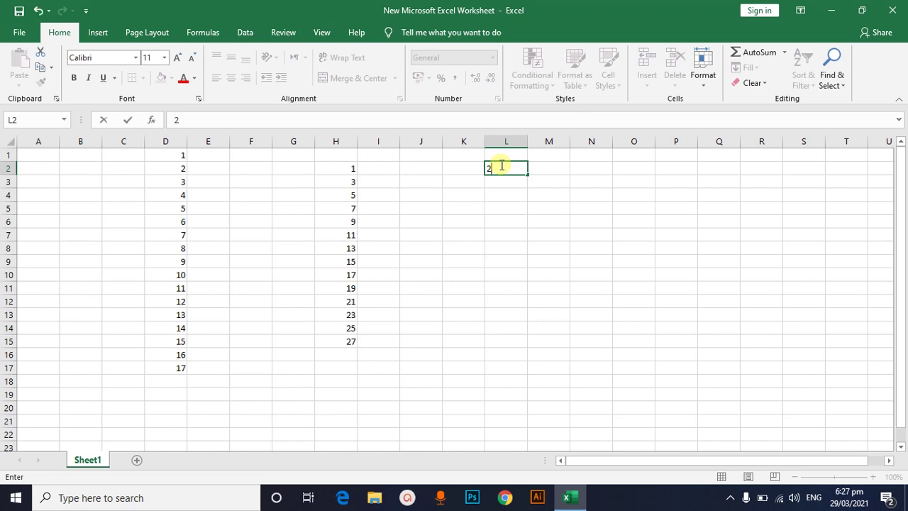
{"action": "left_click", "coordinate": [545, 170]}
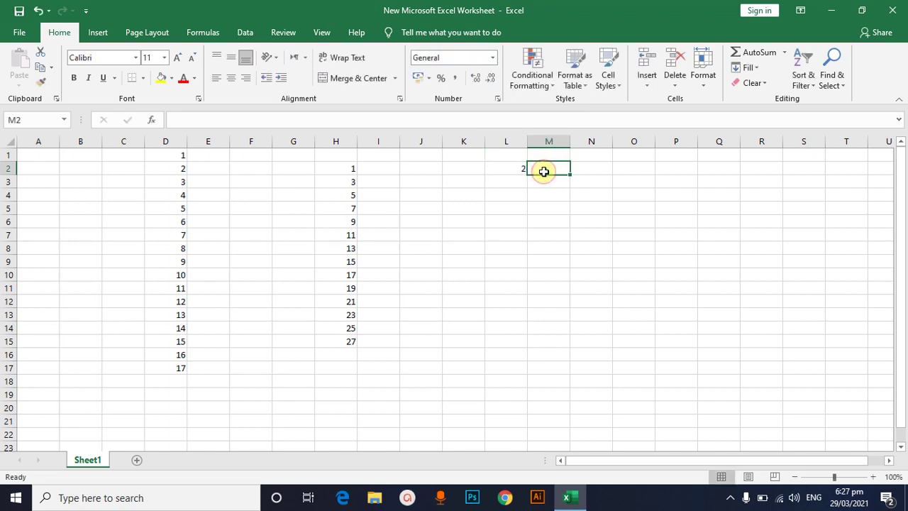
{"action": "type", "text": "4"}
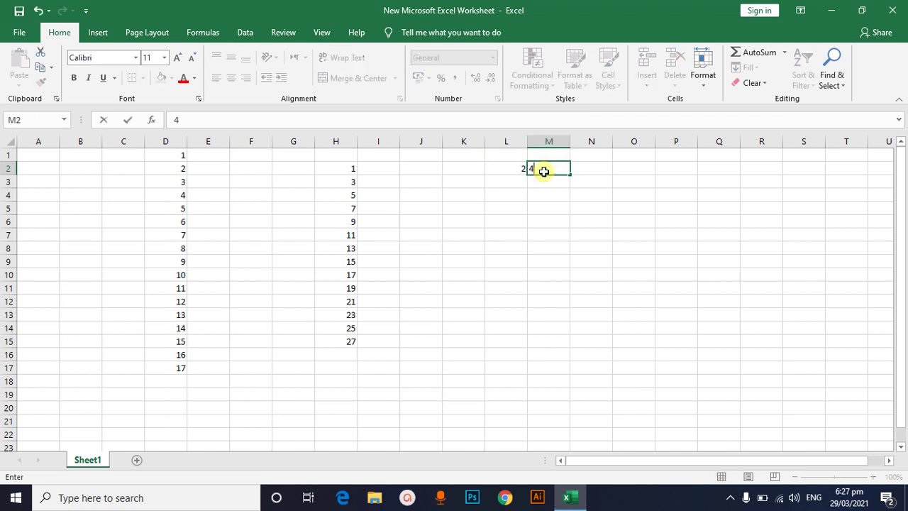
{"action": "left_click", "coordinate": [624, 218]}
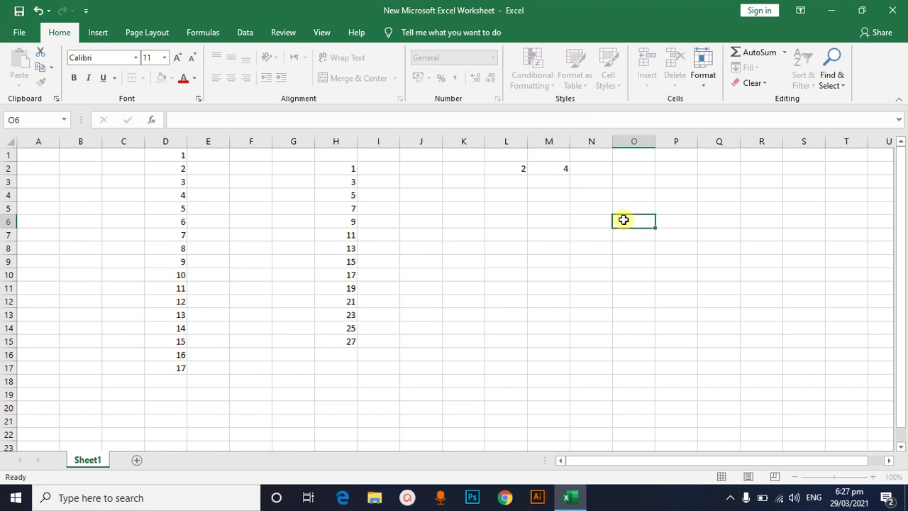
- AutoFill L2:M2 across to S2 to produce the even numbers 2 through 16
{"action": "left_click", "coordinate": [503, 167]}
{"action": "left_click_drag", "start_coordinate": [503, 167], "coordinate": [557, 170]}
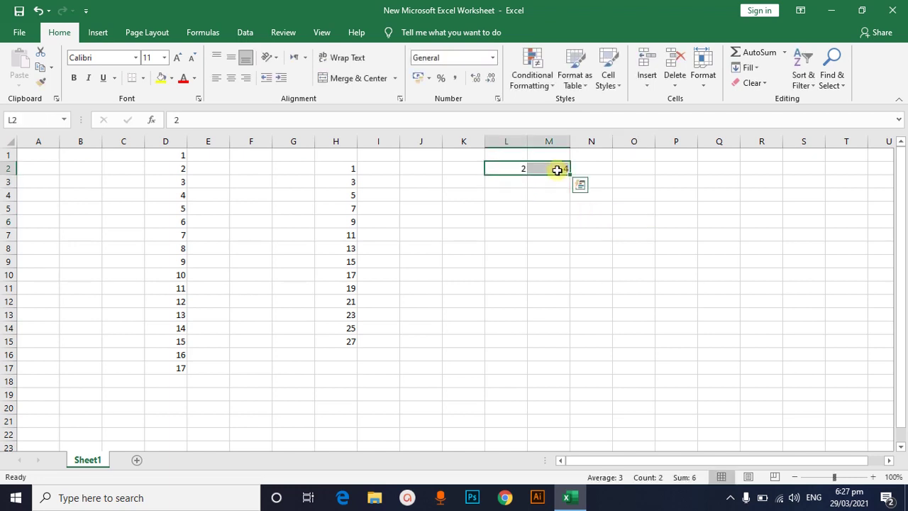
{"action": "left_click_drag", "start_coordinate": [568, 173], "coordinate": [684, 171]}
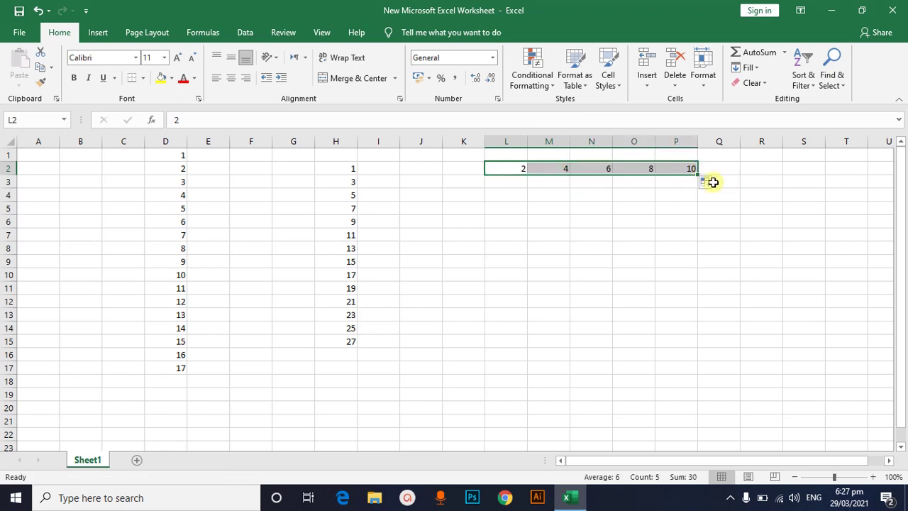
{"action": "left_click_drag", "start_coordinate": [696, 173], "coordinate": [806, 163]}
{"action": "left_click", "coordinate": [757, 259]}
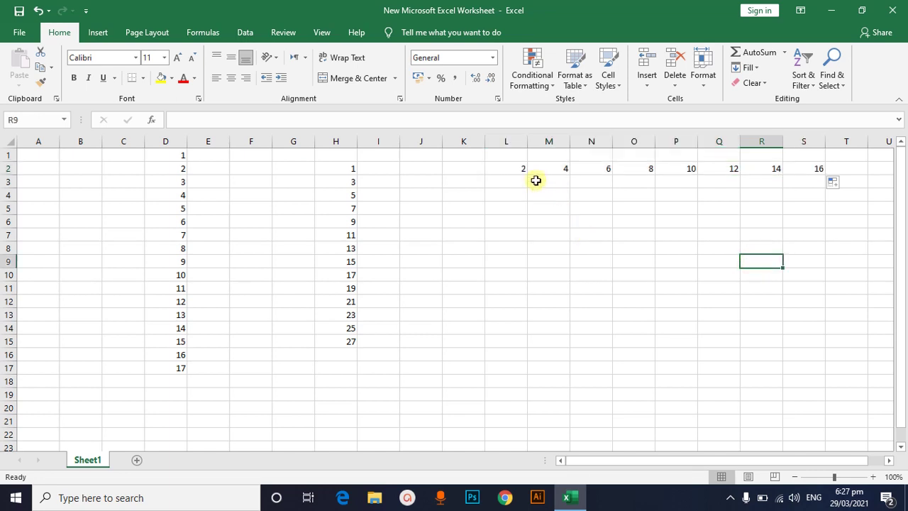
{"action": "left_click", "coordinate": [725, 206]}
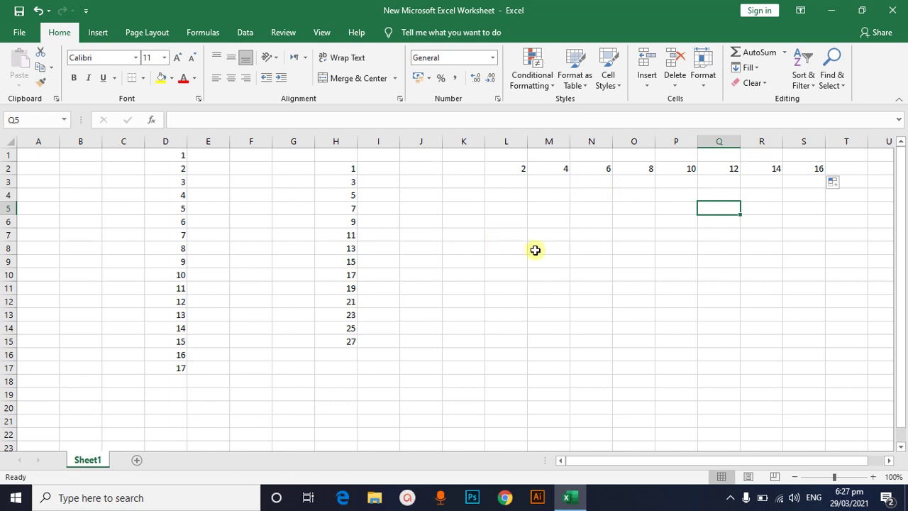
- Enter 2001 in L5 and copy it down through L19
{"action": "double_click", "coordinate": [502, 209]}
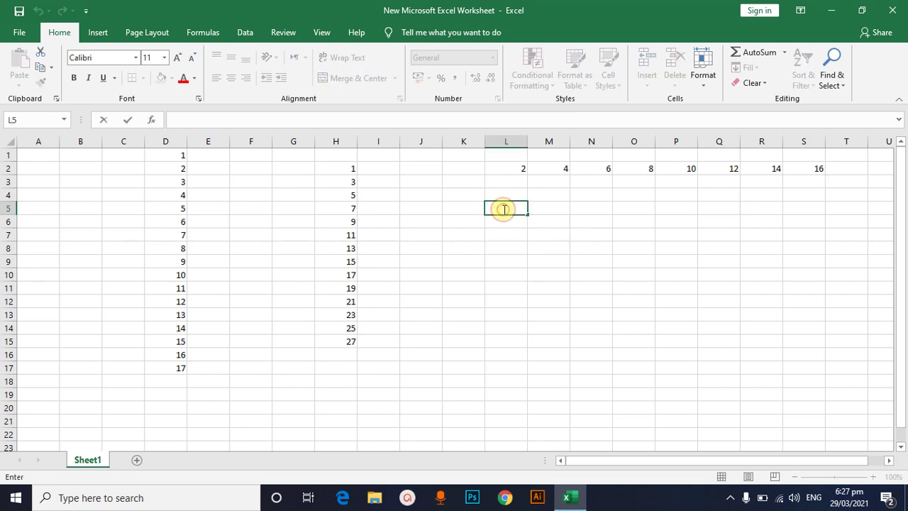
{"action": "type", "text": "2001"}
{"action": "left_click", "coordinate": [605, 223]}
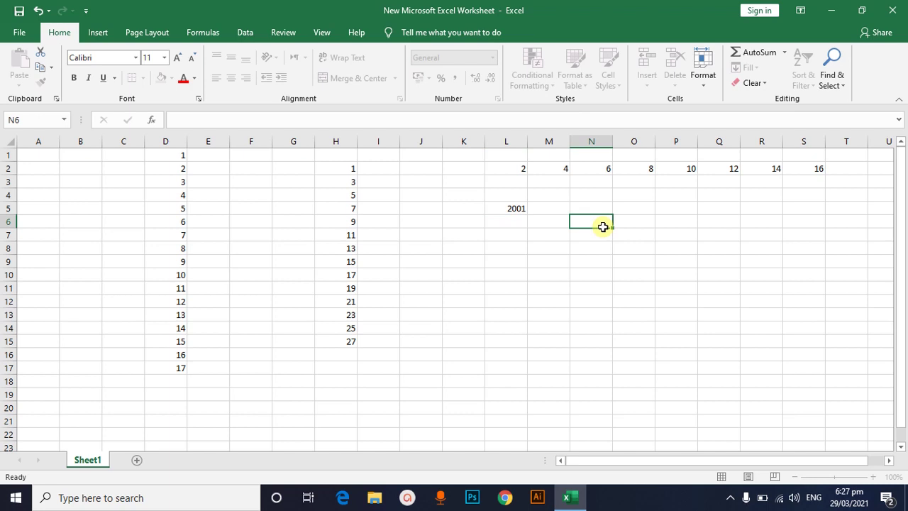
{"action": "left_click", "coordinate": [513, 211]}
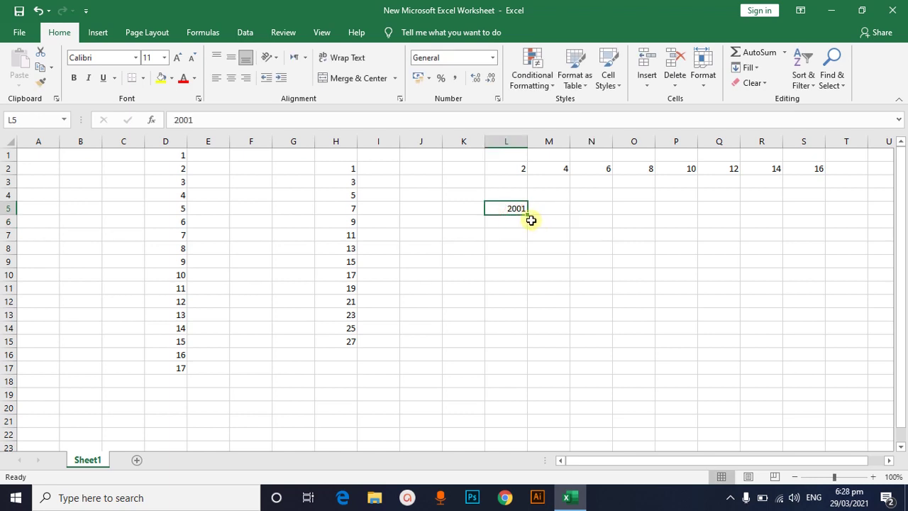
{"action": "left_click_drag", "start_coordinate": [526, 213], "coordinate": [535, 405]}
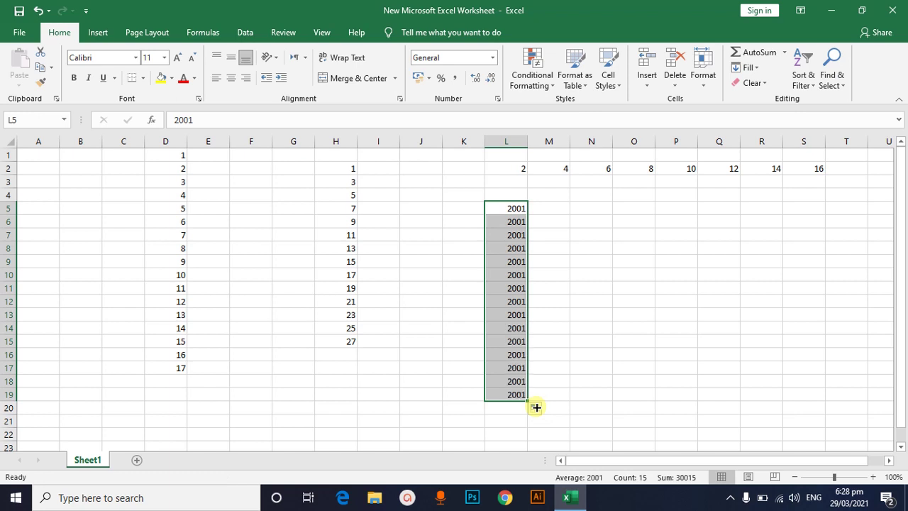
{"action": "left_click", "coordinate": [648, 327]}
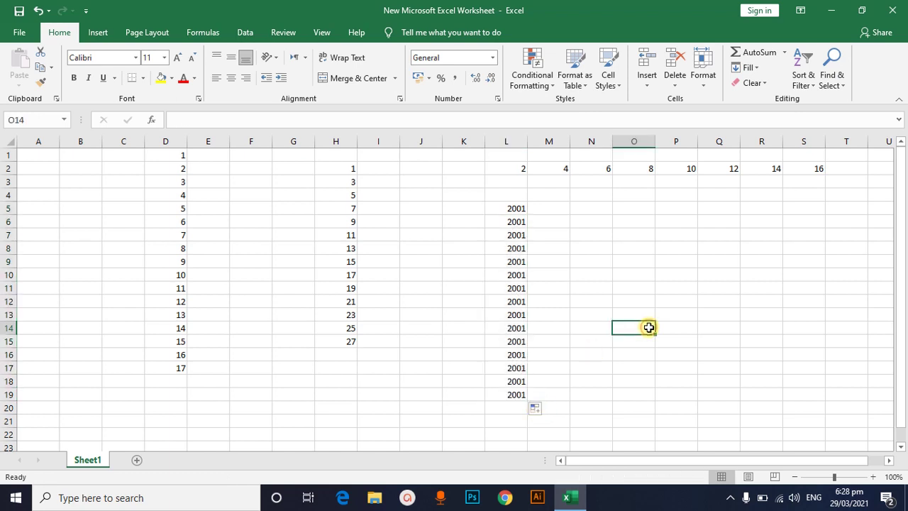
- Enter Monday in O5, AutoFill weekdays down to O18, and AutoFit column O
{"action": "left_click", "coordinate": [632, 207]}
{"action": "double_click", "coordinate": [627, 208]}
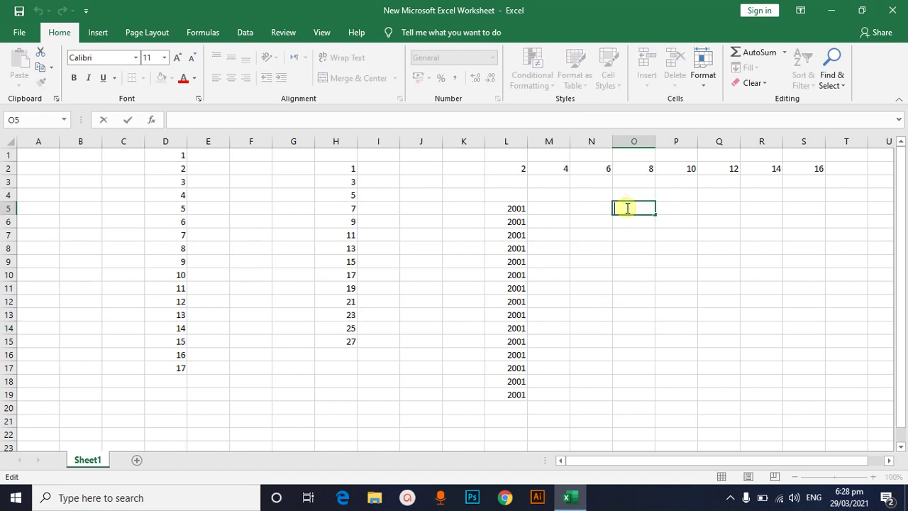
{"action": "type", "text": "monday"}
{"action": "left_click", "coordinate": [687, 225]}
{"action": "left_click", "coordinate": [627, 211]}
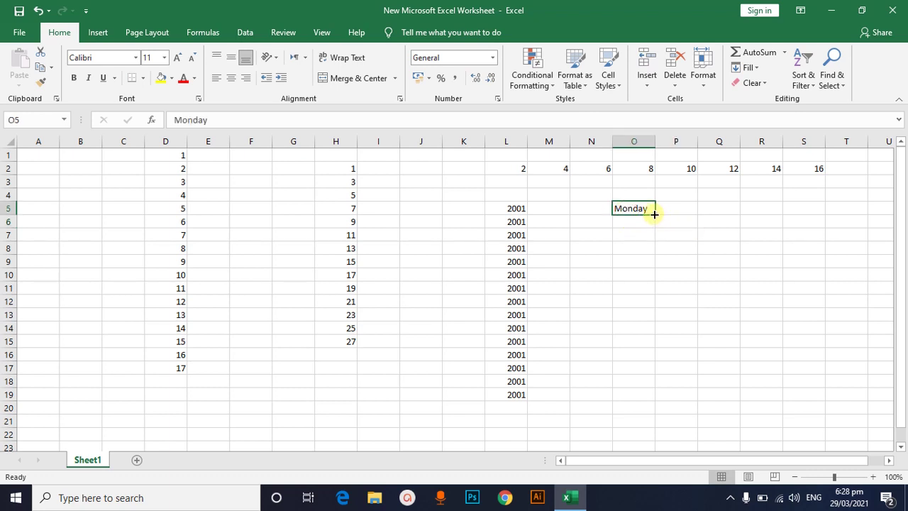
{"action": "left_click_drag", "start_coordinate": [654, 213], "coordinate": [671, 394]}
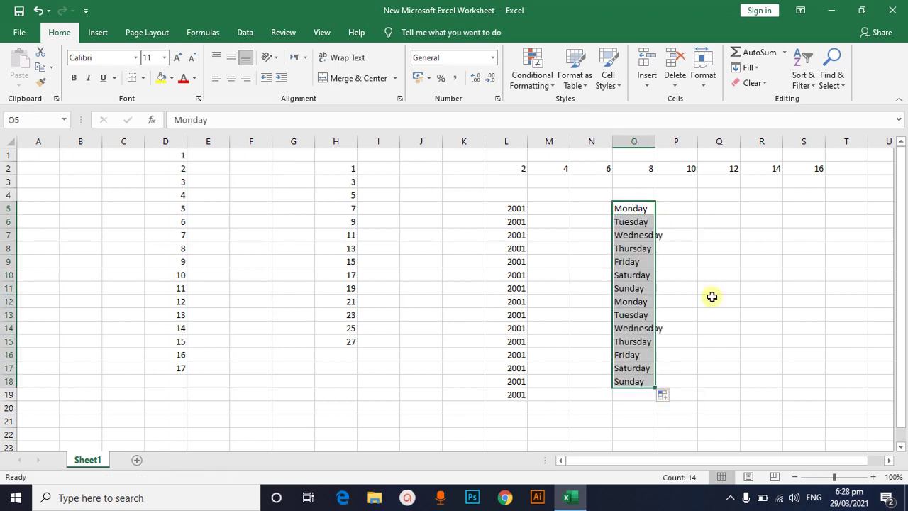
{"action": "double_click", "coordinate": [653, 142]}
{"action": "left_click", "coordinate": [713, 225]}
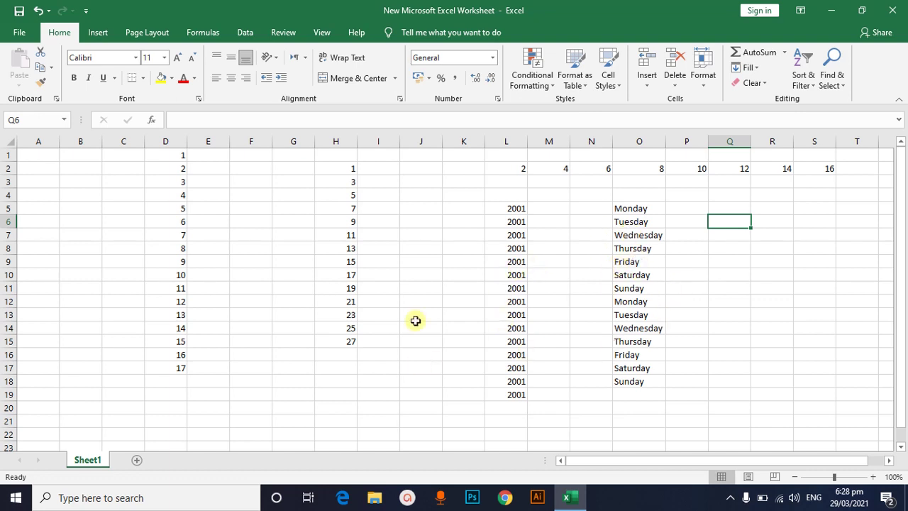
- Enter Mon in J8, fixing its case, and AutoFill abbreviated weekdays down to J18
{"action": "double_click", "coordinate": [414, 248]}
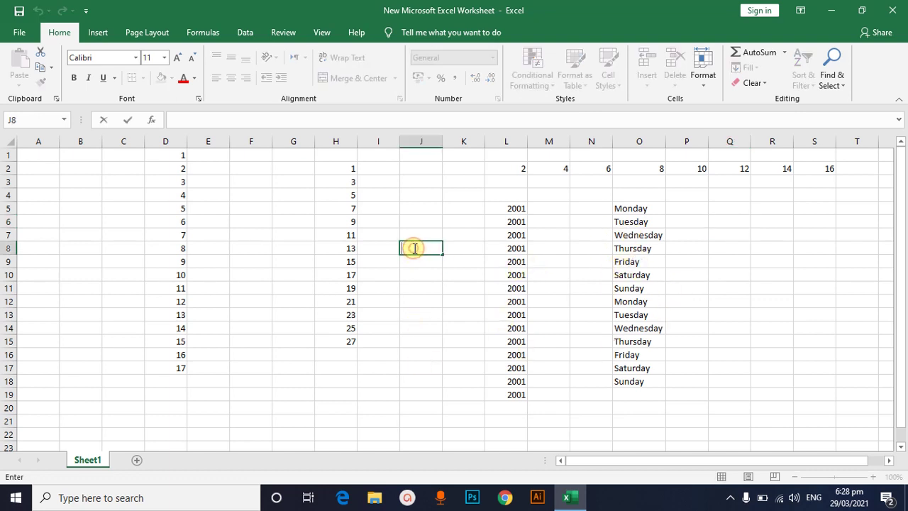
{"action": "type", "text": "mon"}
{"action": "left_click", "coordinate": [487, 262]}
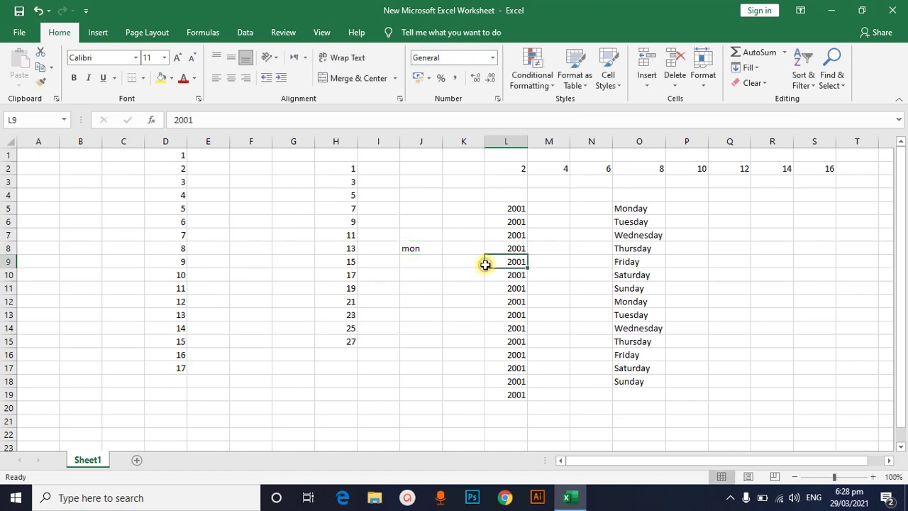
{"action": "left_click", "coordinate": [424, 249]}
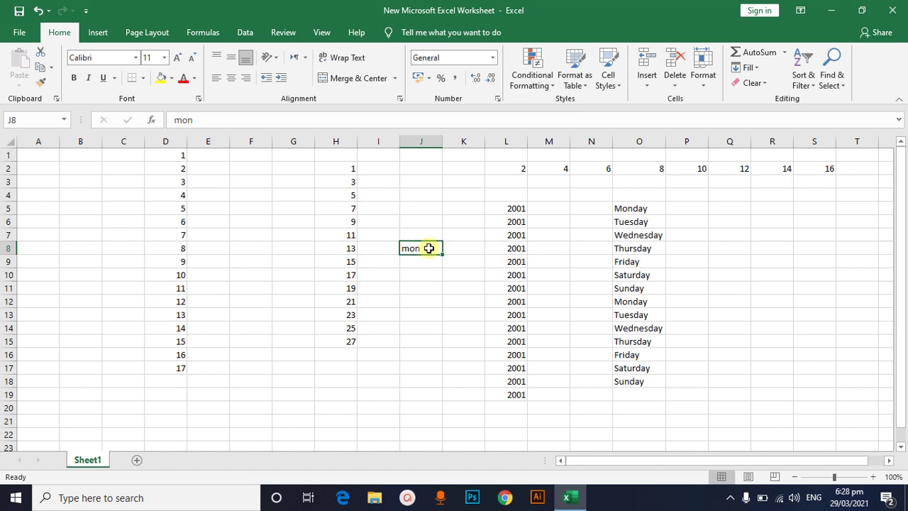
{"action": "double_click", "coordinate": [429, 248]}
{"action": "key", "text": "BackSpace"}
{"action": "key", "text": "BackSpace"}
{"action": "key", "text": "BackSpace"}
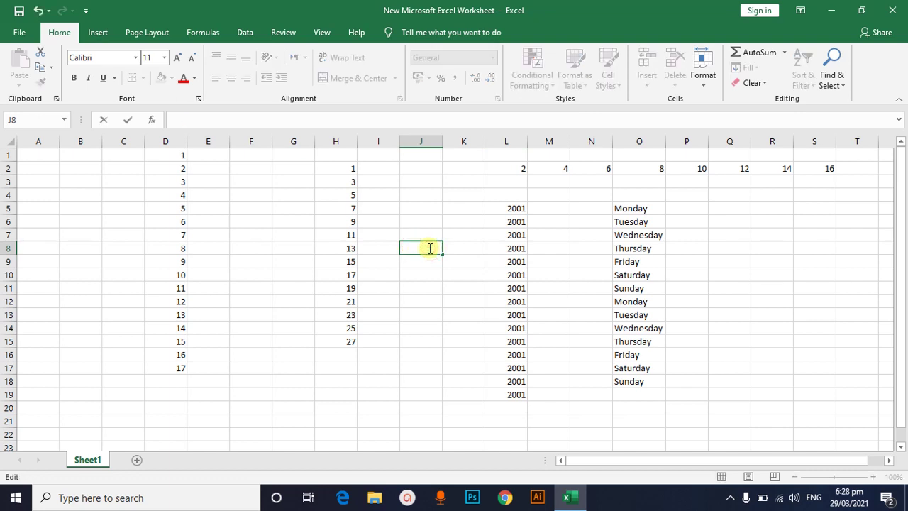
{"action": "type", "text": "Mo"}
{"action": "type", "text": "n"}
{"action": "left_click", "coordinate": [476, 285]}
{"action": "left_click", "coordinate": [415, 247]}
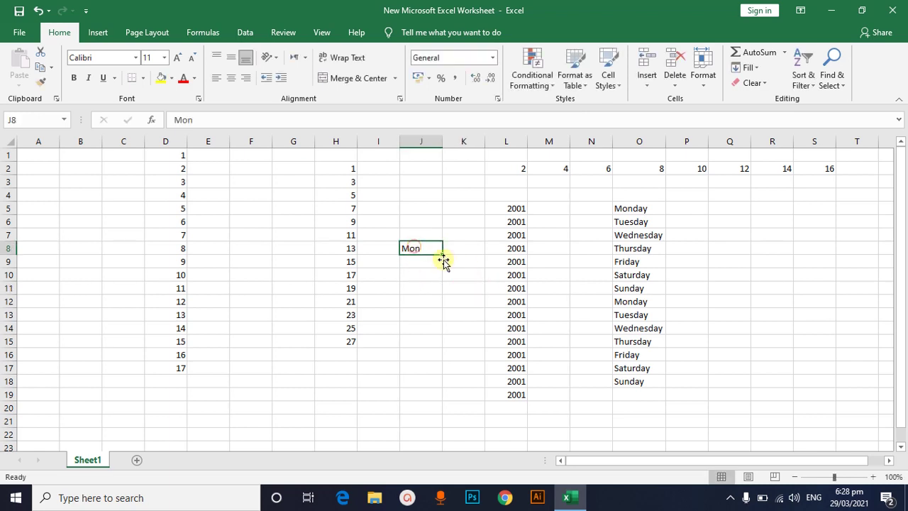
{"action": "left_click_drag", "start_coordinate": [441, 256], "coordinate": [446, 388]}
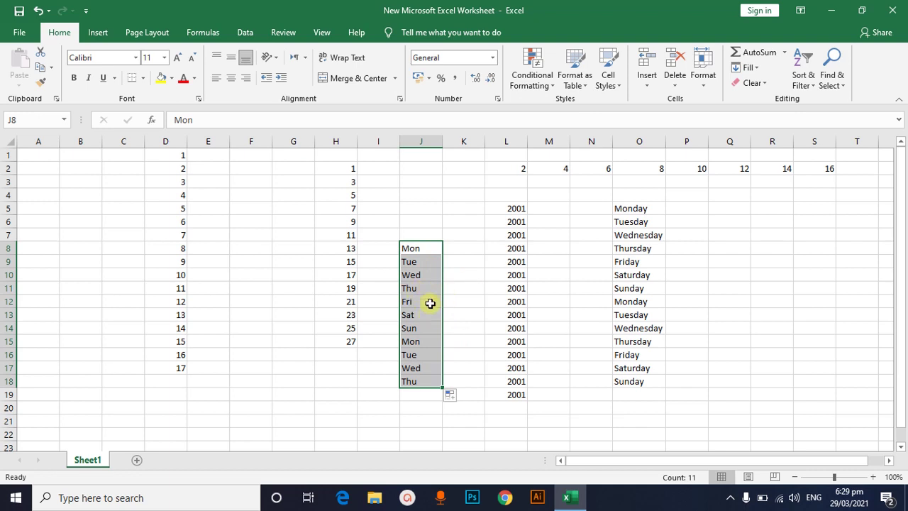
{"action": "left_click", "coordinate": [718, 337]}
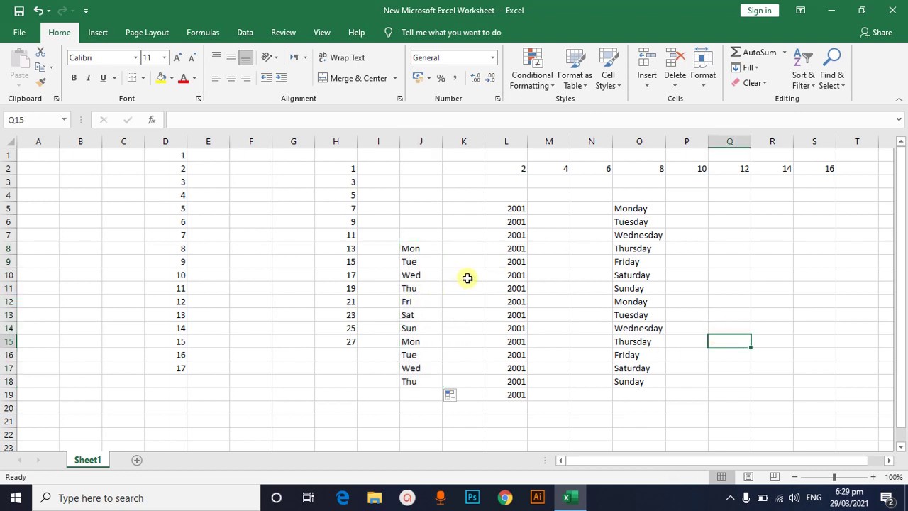
- Select the whole sheet with Ctrl+A and delete every cell's contents
{"action": "key", "text": "ctrl+a"}
{"action": "key", "text": "Delete"}
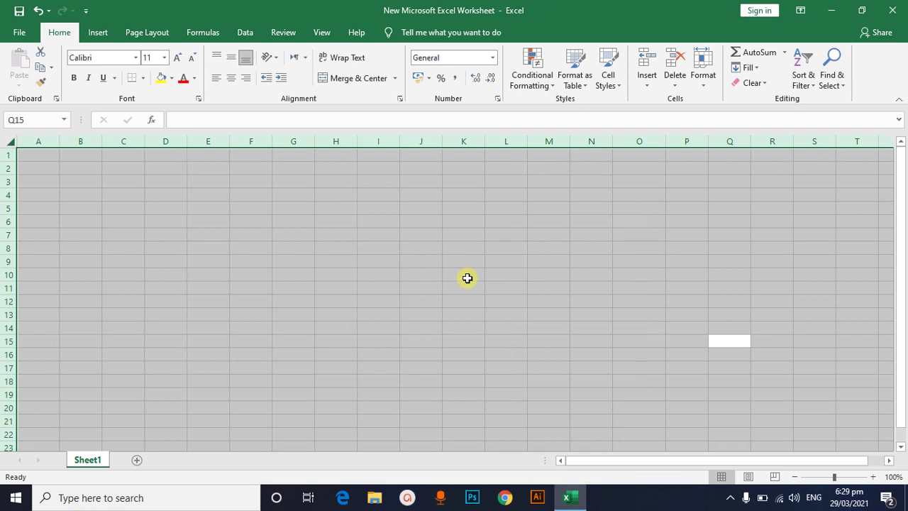
{"action": "left_click", "coordinate": [699, 299]}
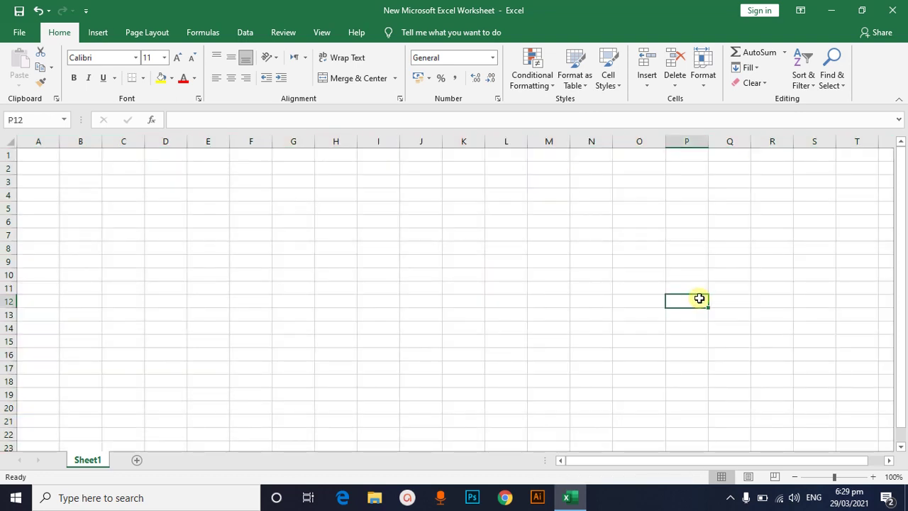
{"action": "double_click", "coordinate": [344, 182]}
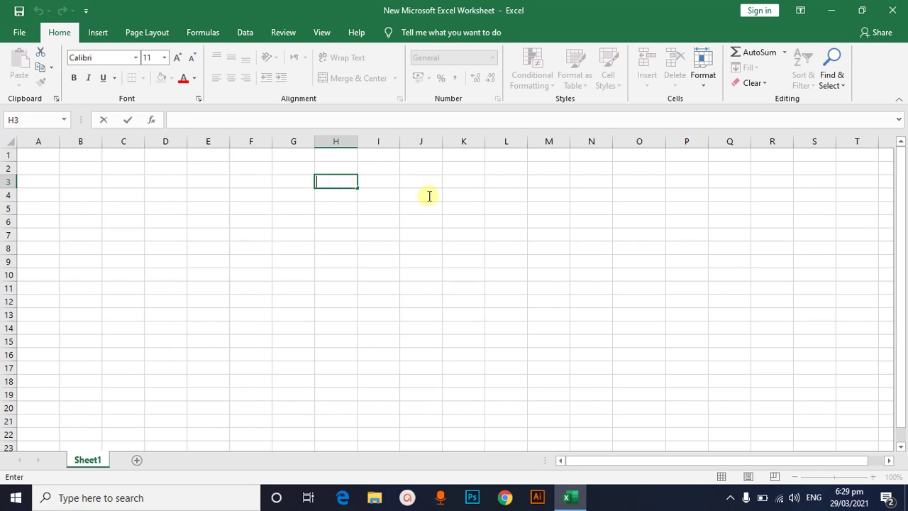
{"action": "left_click", "coordinate": [444, 217]}
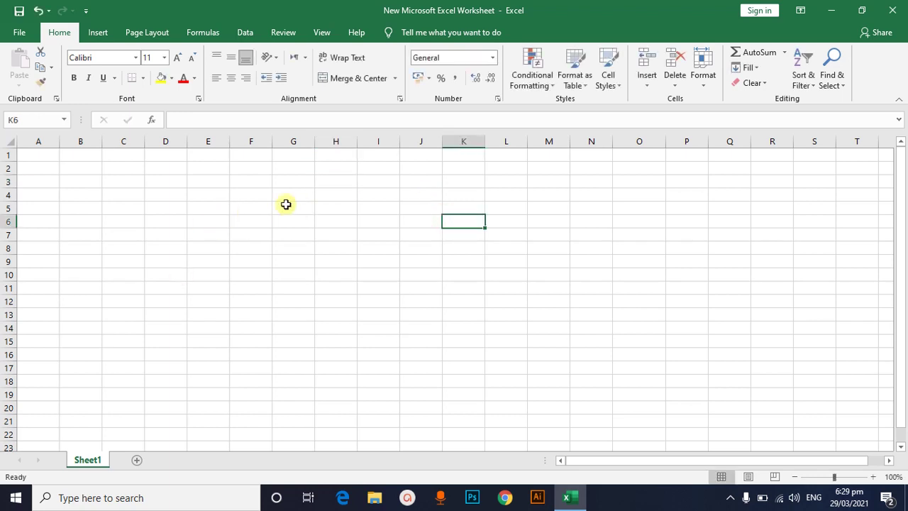
{"action": "left_click", "coordinate": [285, 183]}
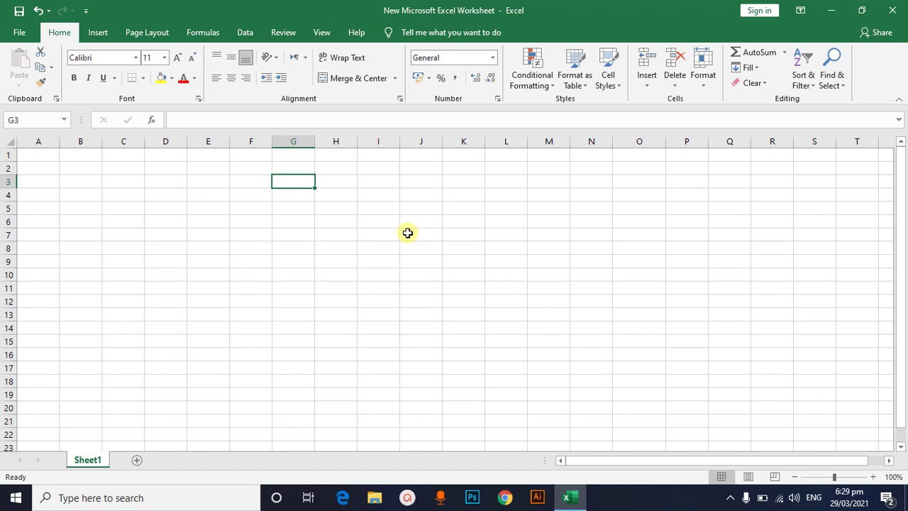
- Enter Jan in G3 and AutoFill months down to G22, Jan–Dec then Jan–Aug
{"action": "type", "text": "J"}
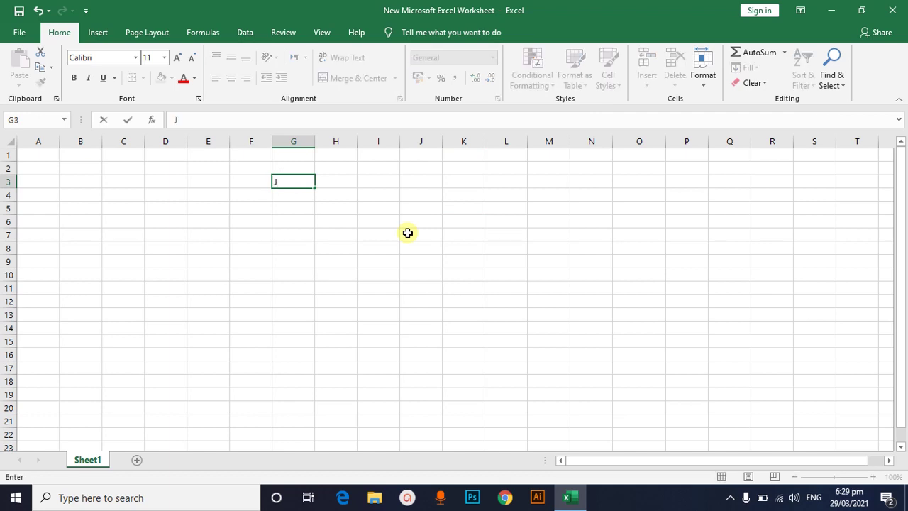
{"action": "type", "text": "an"}
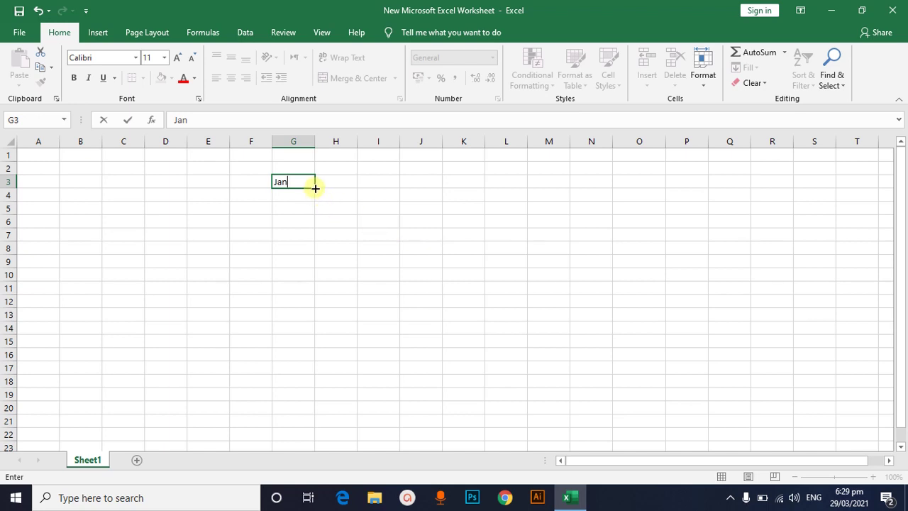
{"action": "key", "text": "ctrl+Return"}
{"action": "left_click_drag", "start_coordinate": [315, 188], "coordinate": [348, 439]}
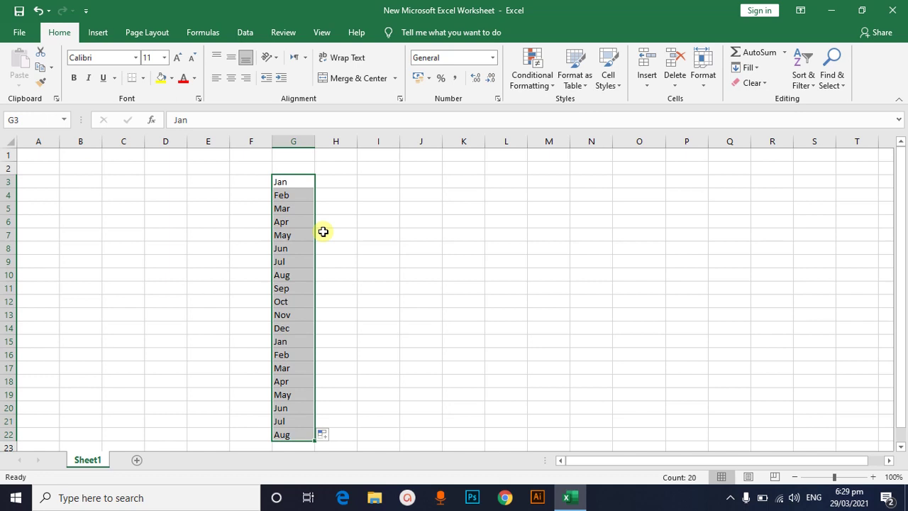
{"action": "double_click", "coordinate": [542, 193]}
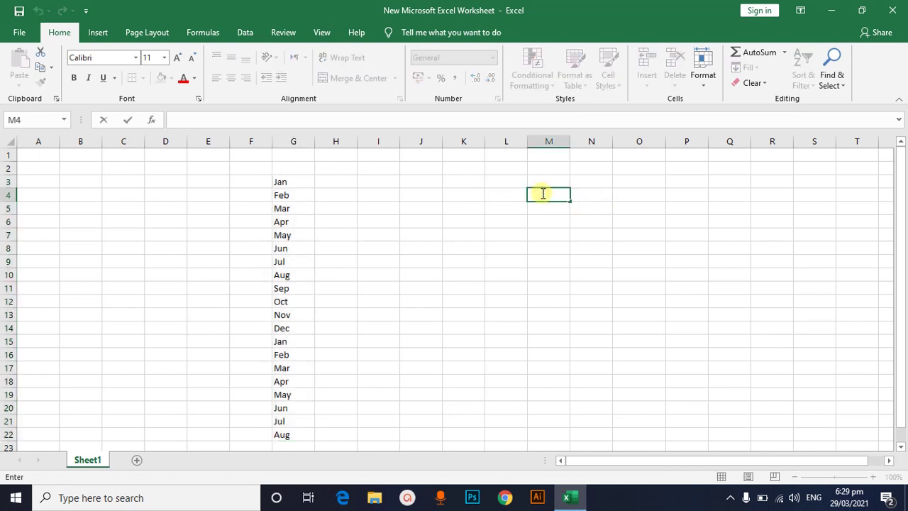
- Enter Jan in M4 and Mar in M5
{"action": "type", "text": "Jan"}
{"action": "left_click", "coordinate": [592, 222]}
{"action": "double_click", "coordinate": [541, 209]}
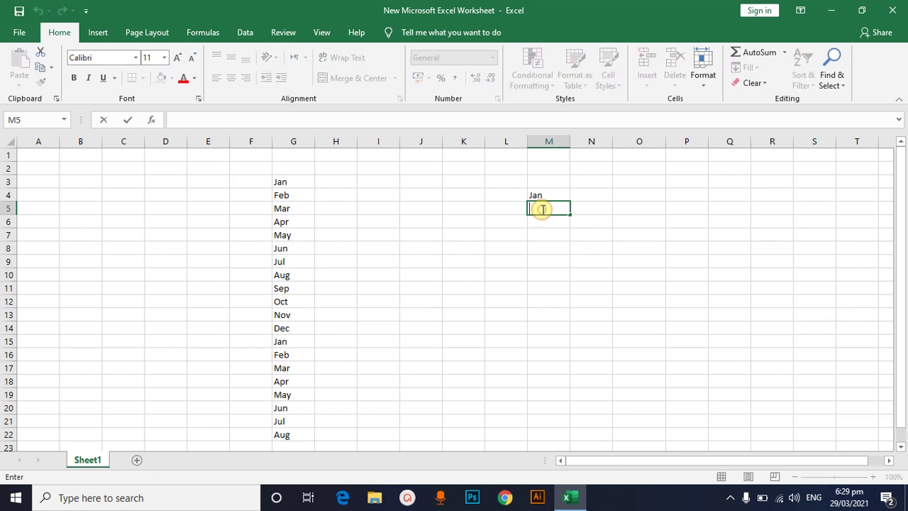
{"action": "type", "text": "Mar"}
{"action": "left_click", "coordinate": [624, 225]}
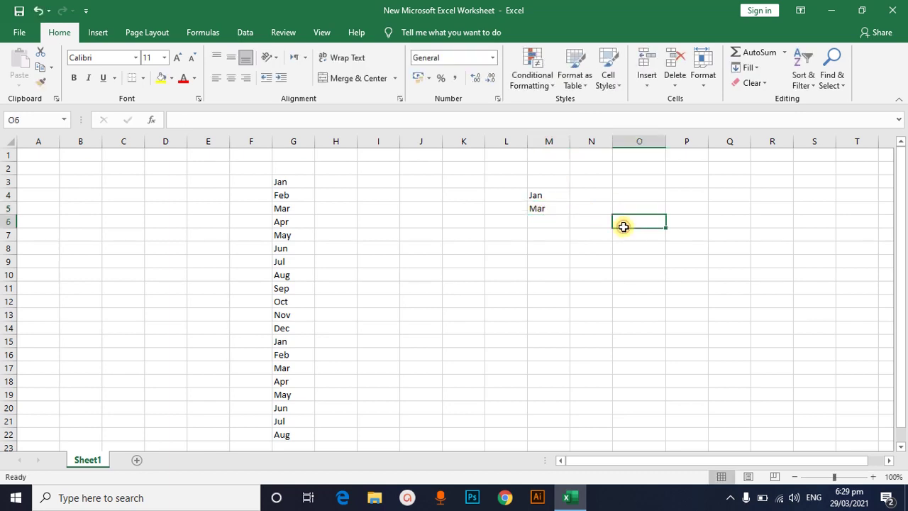
- AutoFill M4:M5 down to M20 for every-other-month abbreviations ending at Sep
{"action": "left_click_drag", "start_coordinate": [543, 197], "coordinate": [542, 207]}
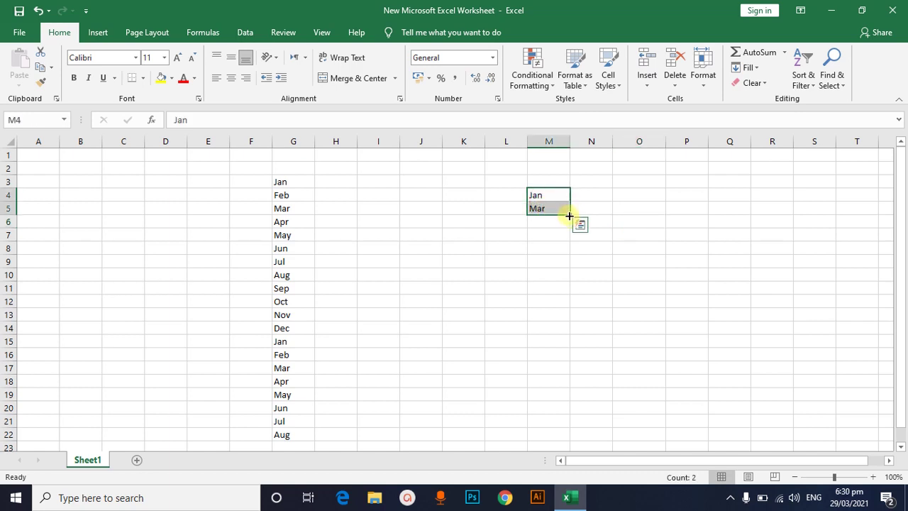
{"action": "left_click_drag", "start_coordinate": [569, 216], "coordinate": [599, 408]}
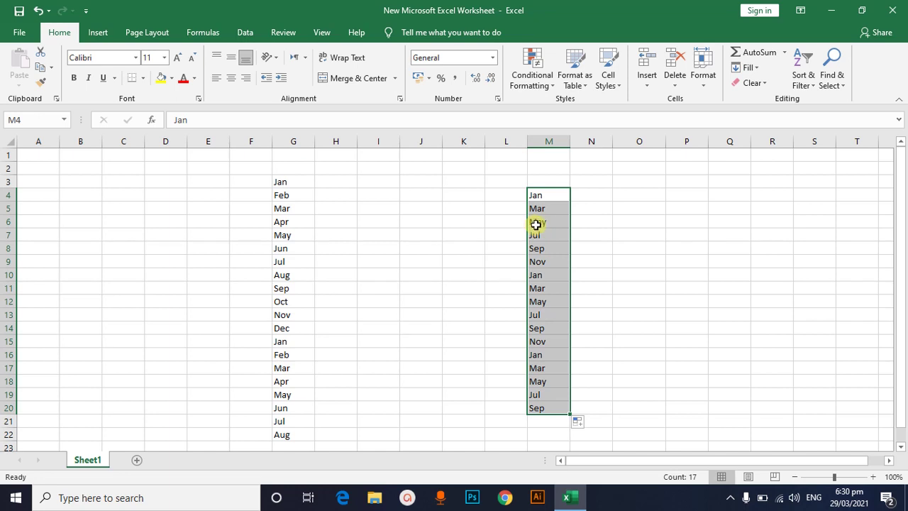
{"action": "left_click", "coordinate": [644, 251]}
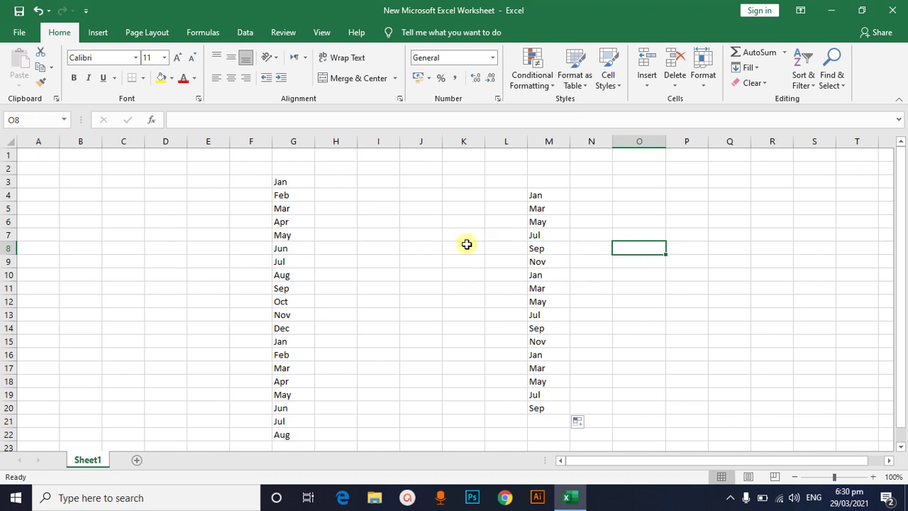
{"action": "double_click", "coordinate": [384, 196]}
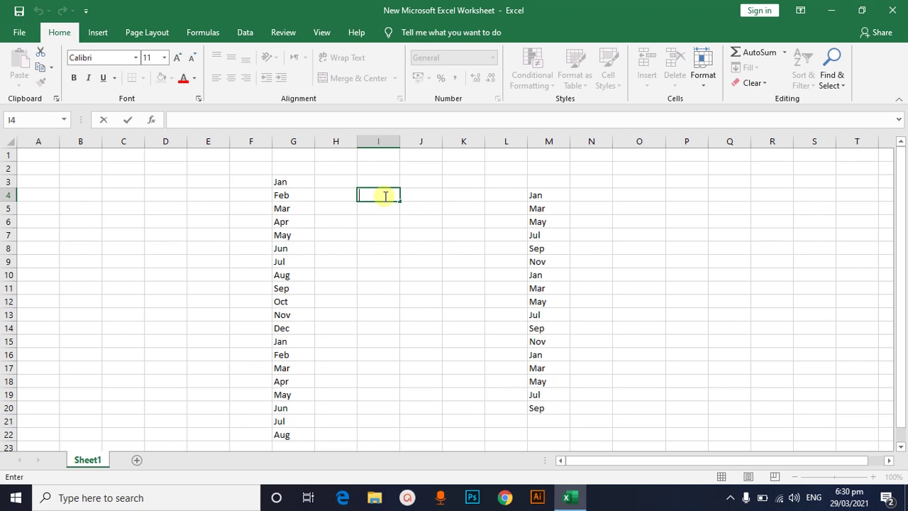
- Enter Order 1 in I4 and AutoFill Order 1 through Order 14 down to I17
{"action": "type", "text": "Order 1"}
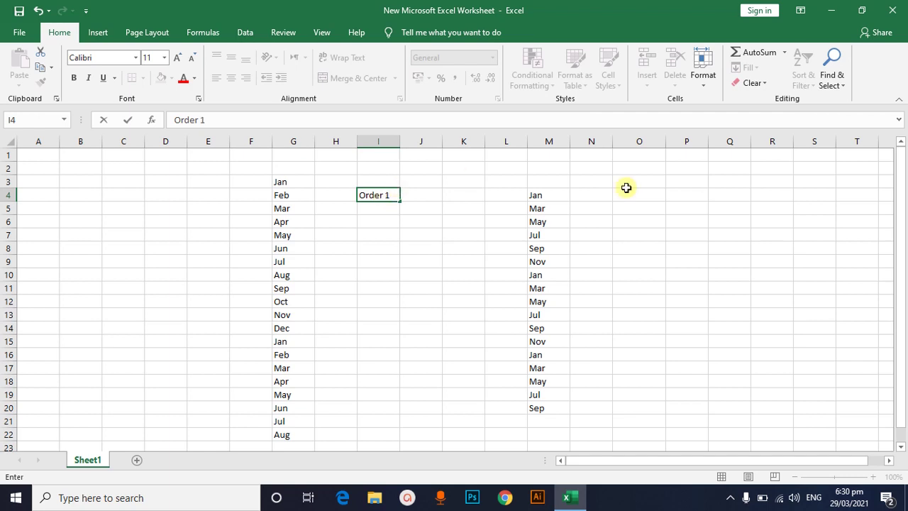
{"action": "left_click", "coordinate": [670, 213]}
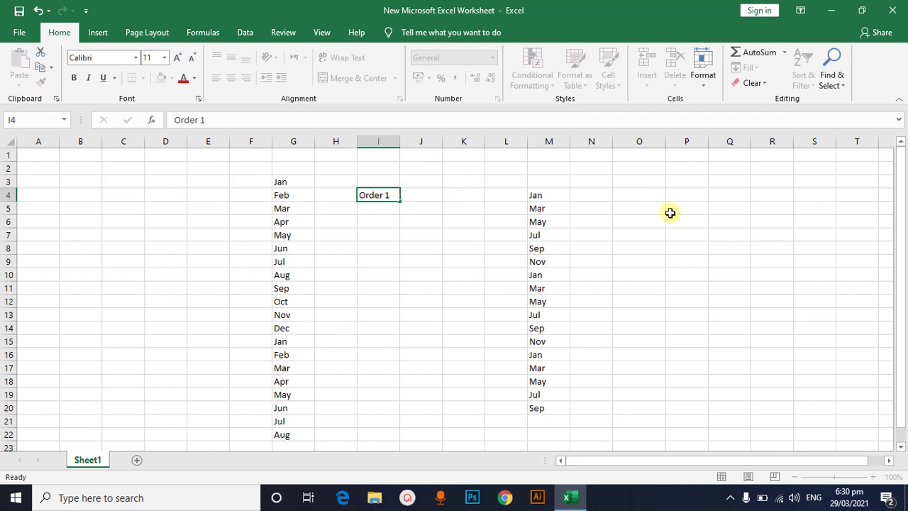
{"action": "left_click", "coordinate": [380, 195]}
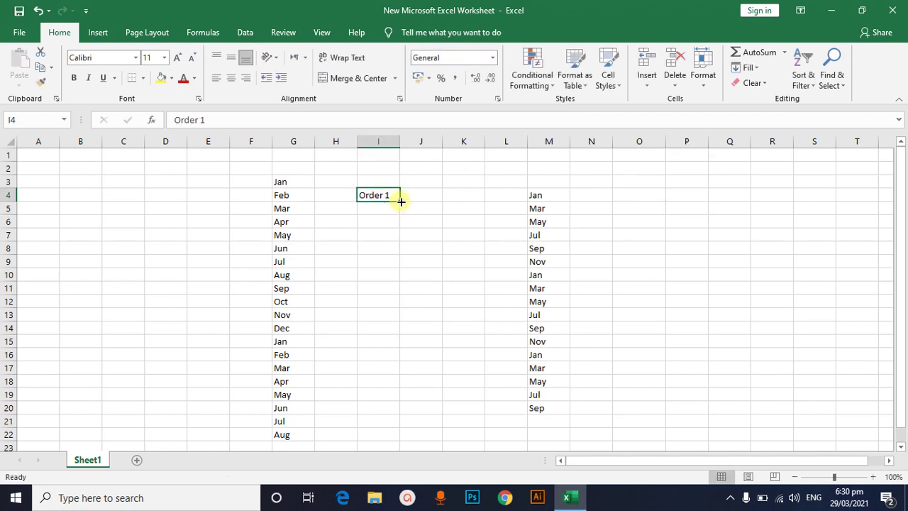
{"action": "left_click_drag", "start_coordinate": [401, 201], "coordinate": [407, 368]}
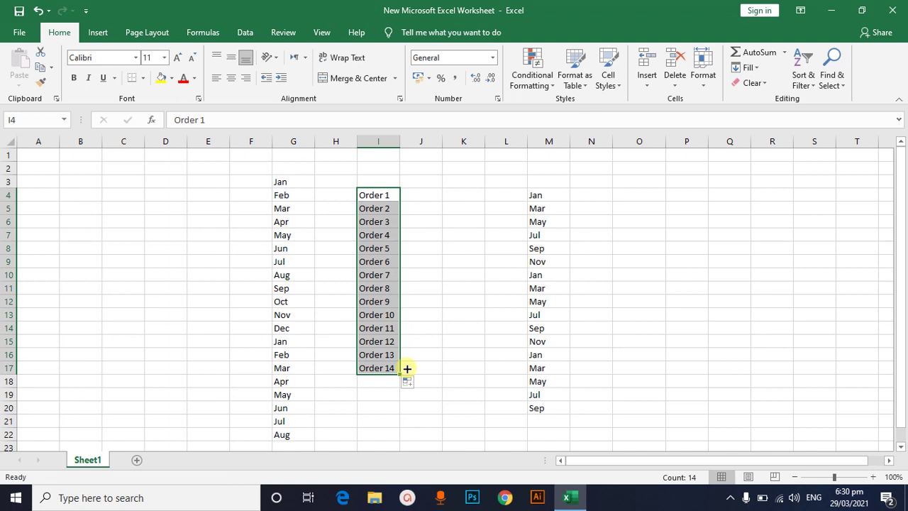
{"action": "left_click", "coordinate": [694, 262]}
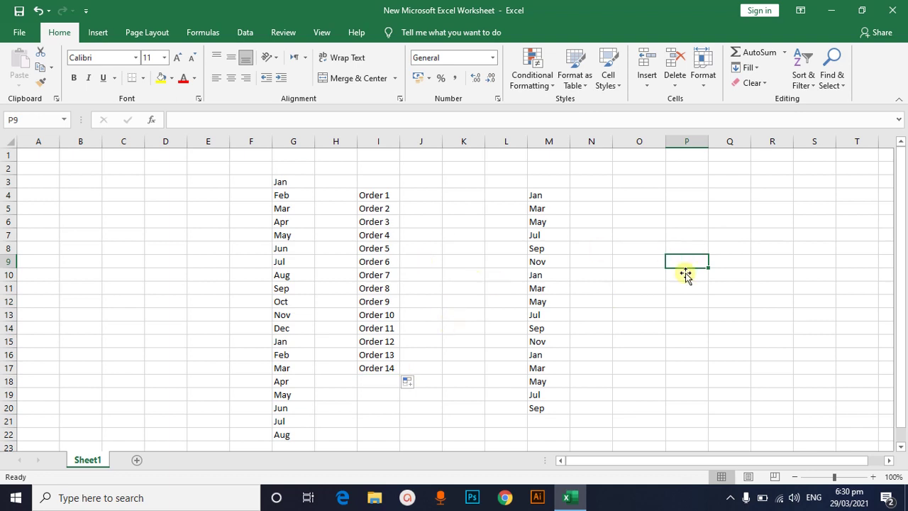
{"action": "left_click", "coordinate": [669, 317]}
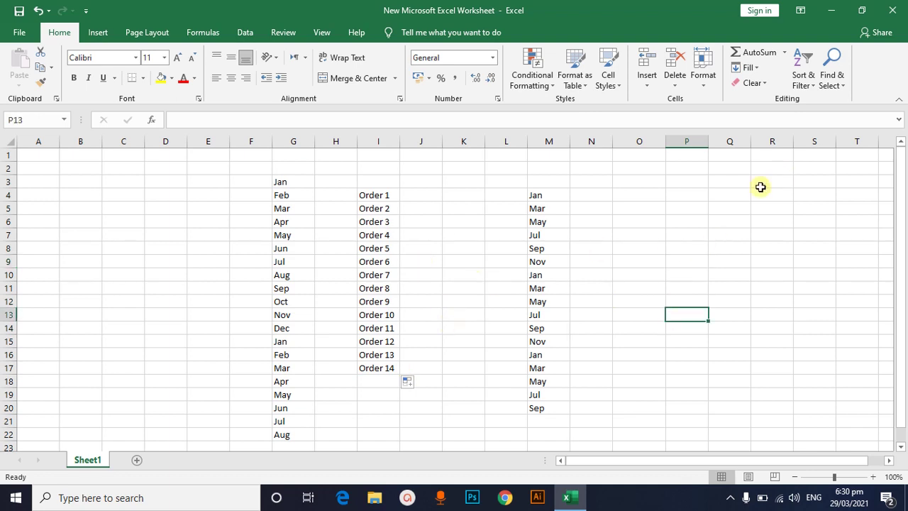
- Erase the stray letters typed into cell P3 so it stays empty
{"action": "double_click", "coordinate": [682, 183]}
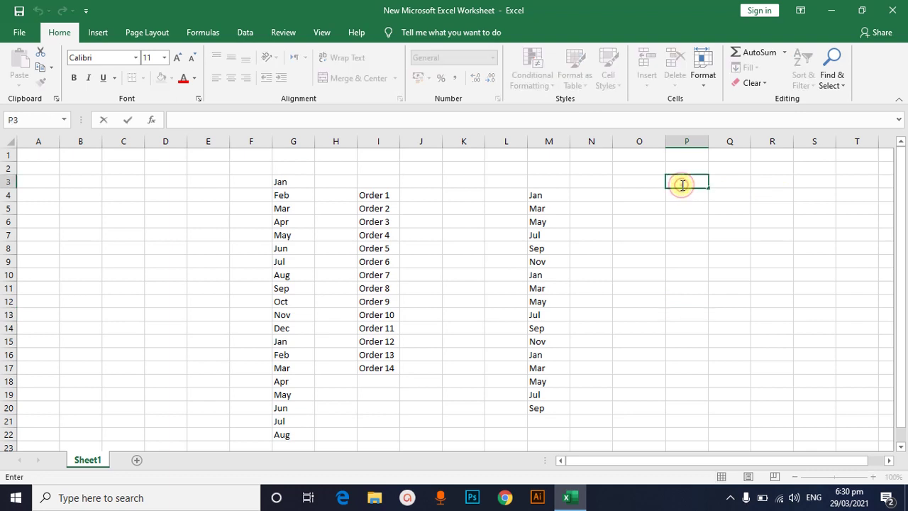
{"action": "type", "text": "aaaaaaaaaaaaaa"}
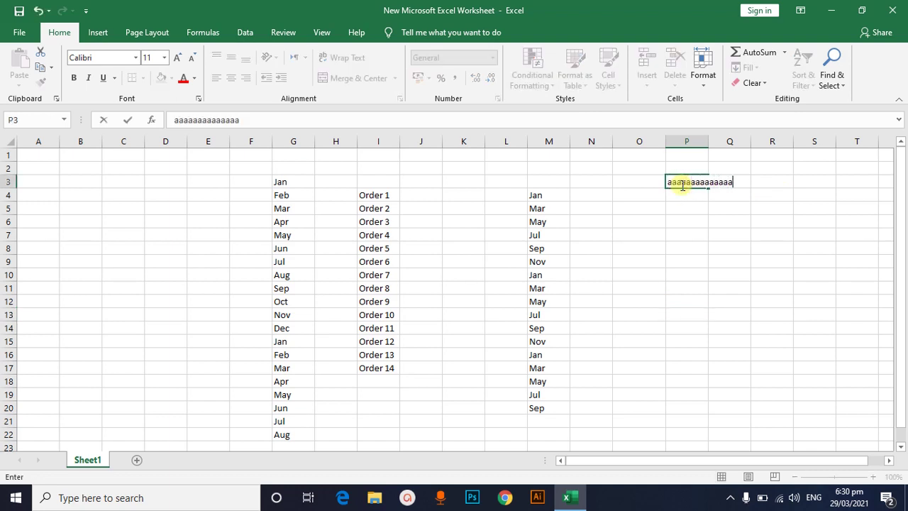
{"action": "key", "text": "BackSpace"}
{"action": "key", "text": "BackSpace"}
{"action": "key", "text": "BackSpace"}
{"action": "key", "text": "BackSpace"}
{"action": "key", "text": "BackSpace"}
{"action": "key", "text": "BackSpace"}
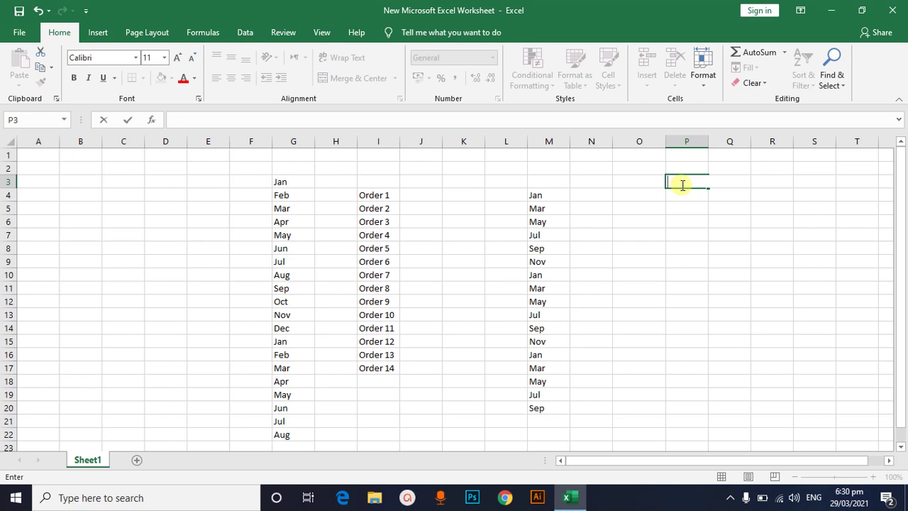
{"action": "left_click", "coordinate": [702, 266]}
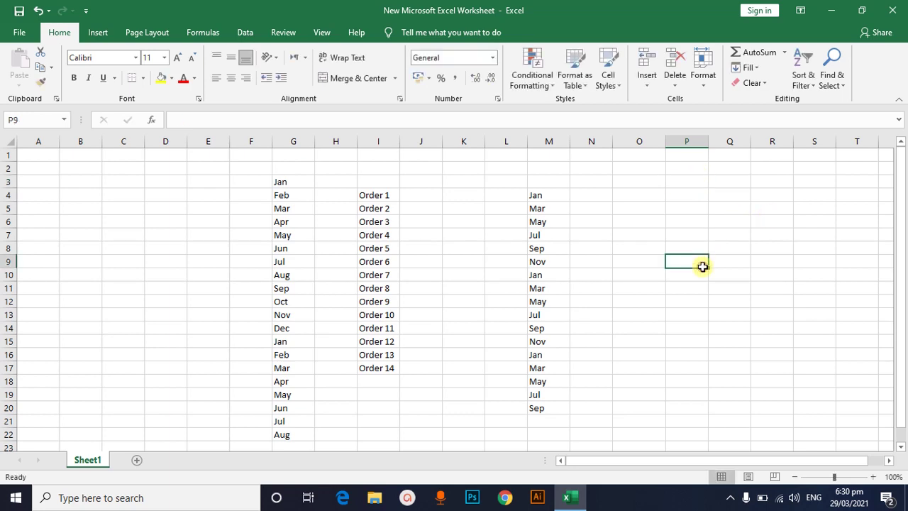
- Enter AB, BC, CD, EF and GH in cells O4 through O8
{"action": "left_click", "coordinate": [629, 194]}
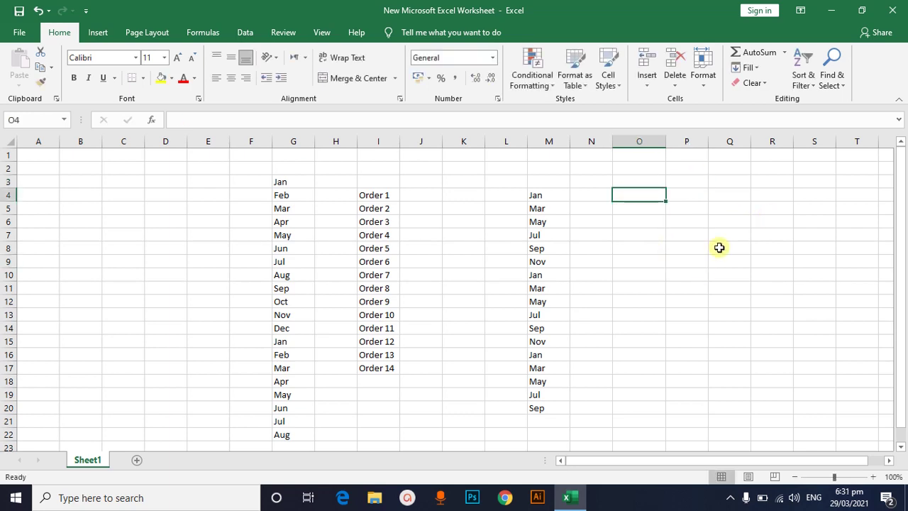
{"action": "type", "text": "AB"}
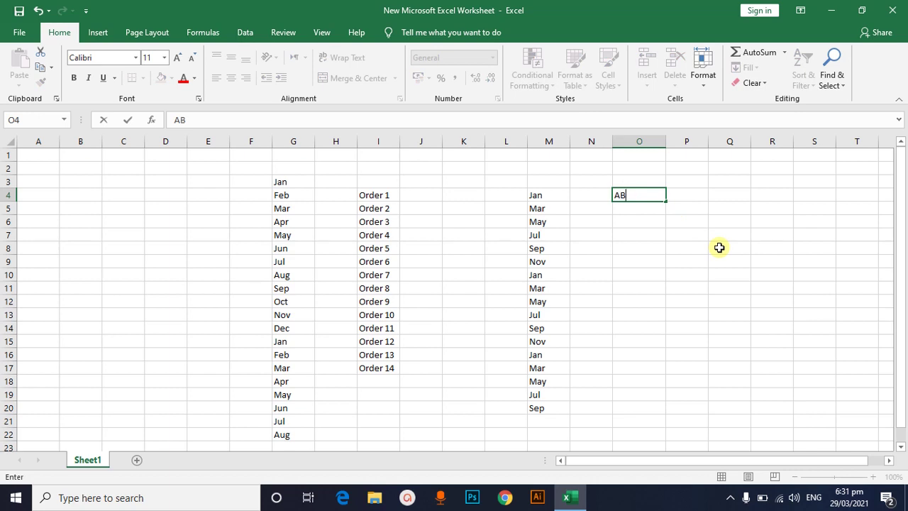
{"action": "left_click", "coordinate": [637, 208]}
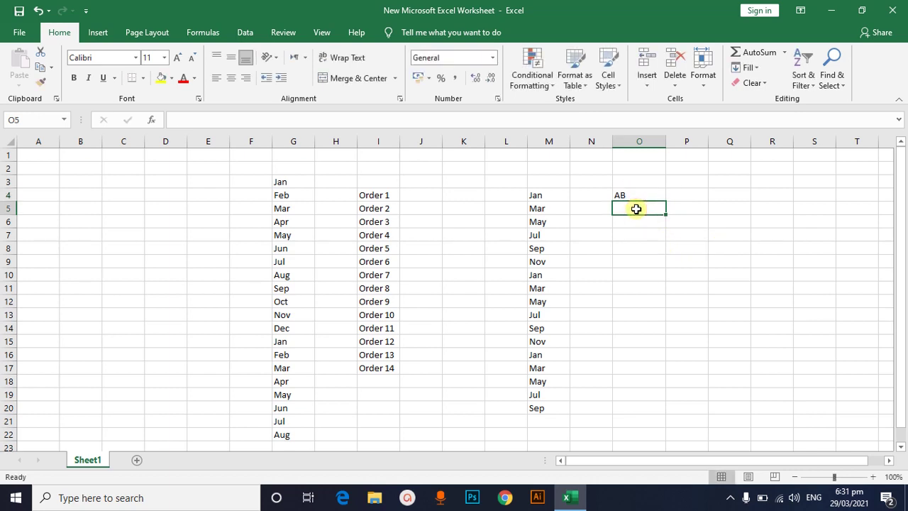
{"action": "type", "text": "BC"}
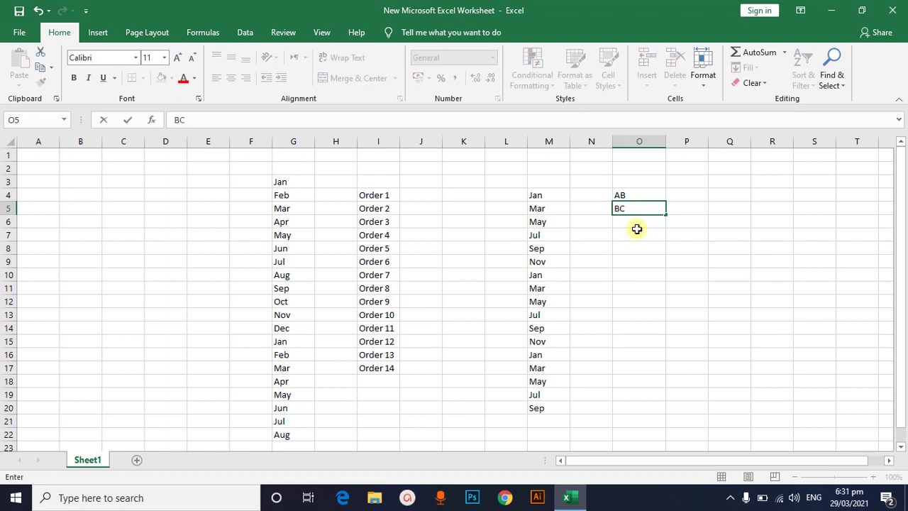
{"action": "left_click", "coordinate": [624, 223]}
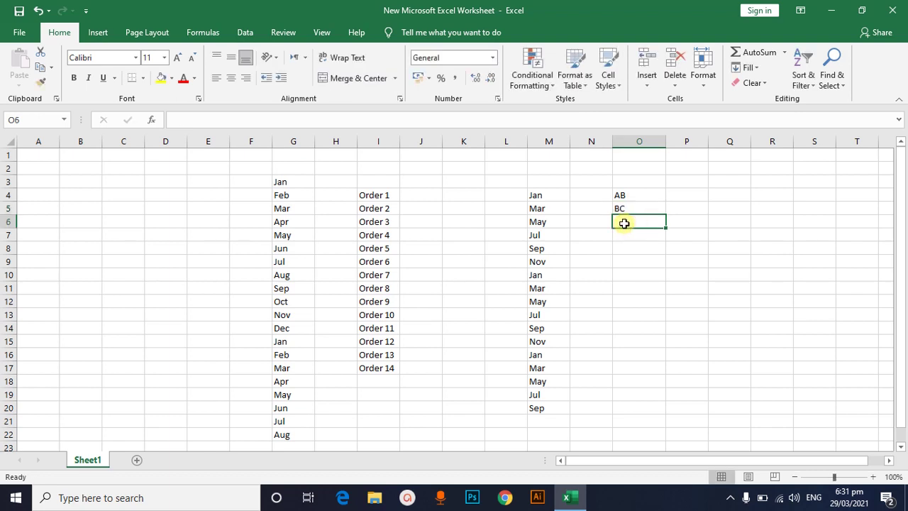
{"action": "type", "text": "CD"}
{"action": "left_click", "coordinate": [625, 239]}
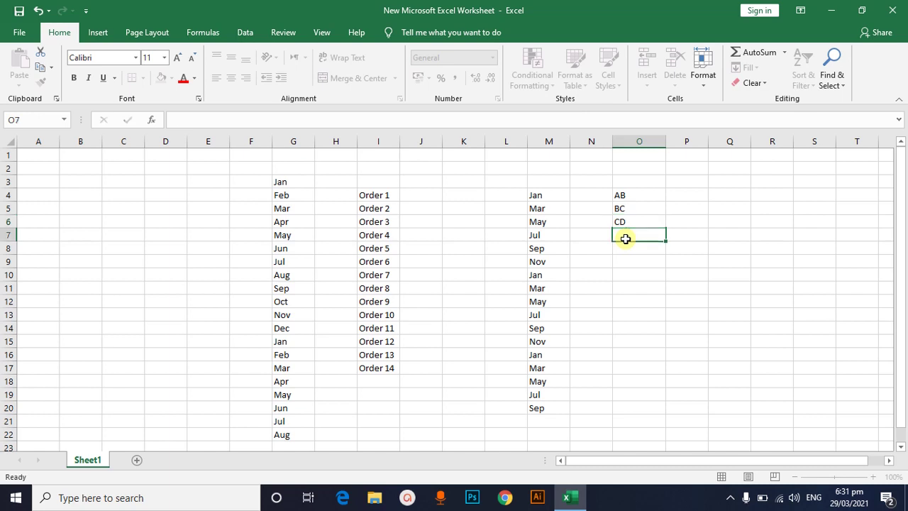
{"action": "type", "text": "E"}
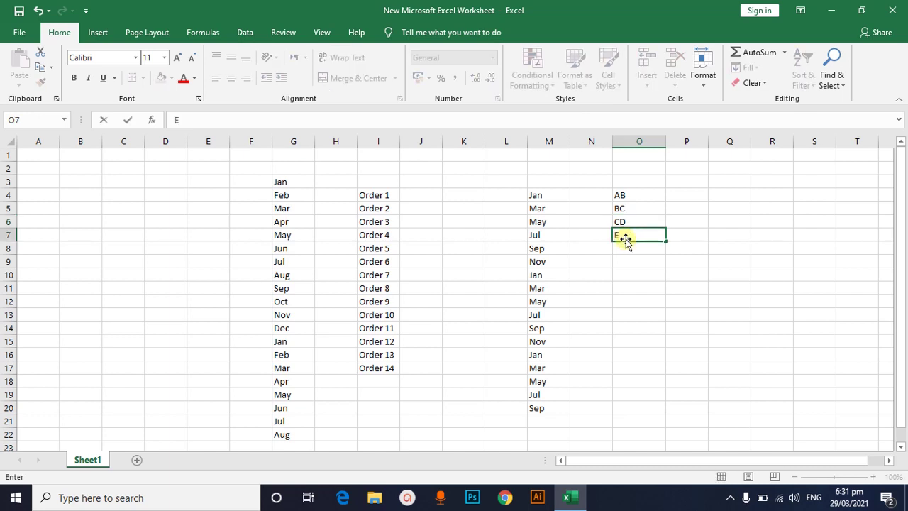
{"action": "type", "text": "F"}
{"action": "left_click", "coordinate": [720, 275]}
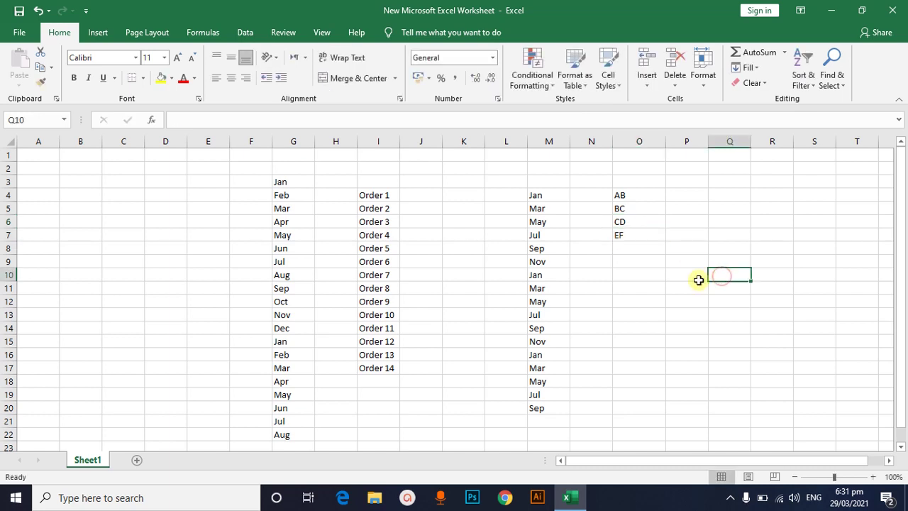
{"action": "left_click", "coordinate": [637, 246]}
{"action": "type", "text": "GH"}
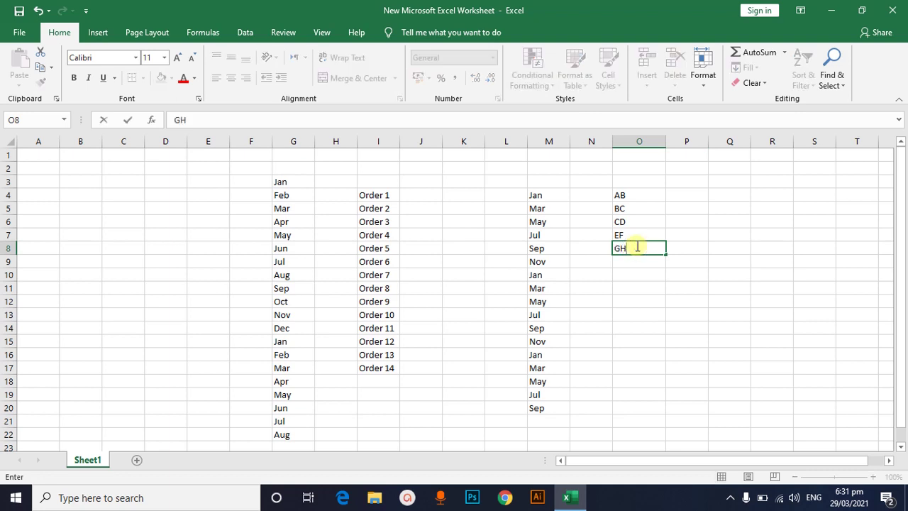
{"action": "left_click", "coordinate": [738, 261]}
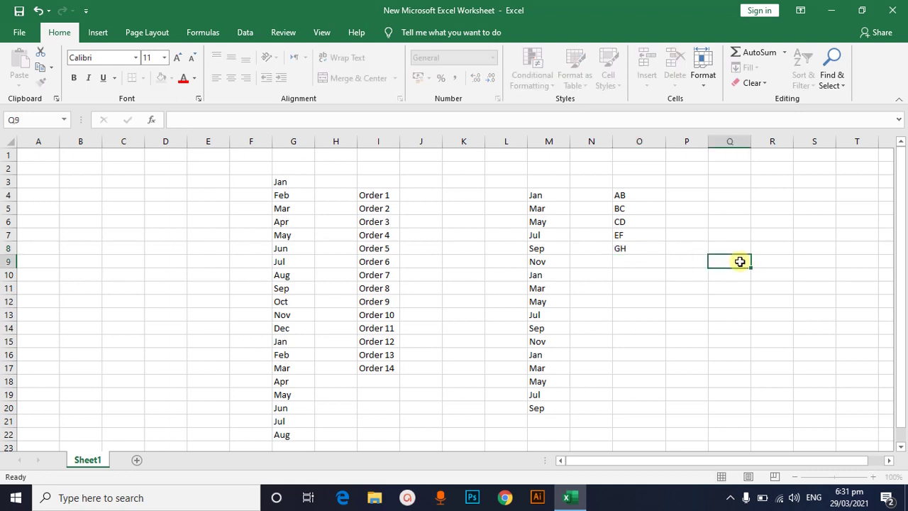
- Select O4:O8, view its context menu, then go to the File start page
{"action": "left_click_drag", "start_coordinate": [639, 194], "coordinate": [634, 244]}
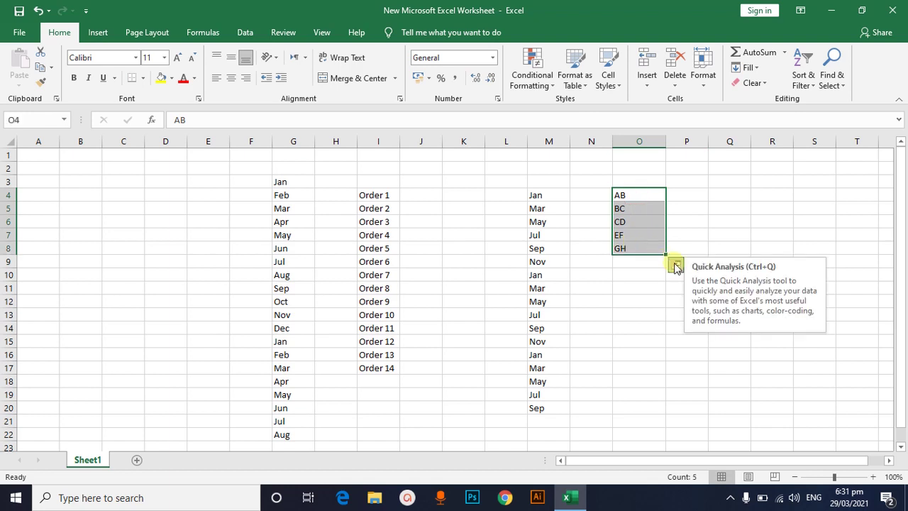
{"action": "right_click", "coordinate": [645, 225]}
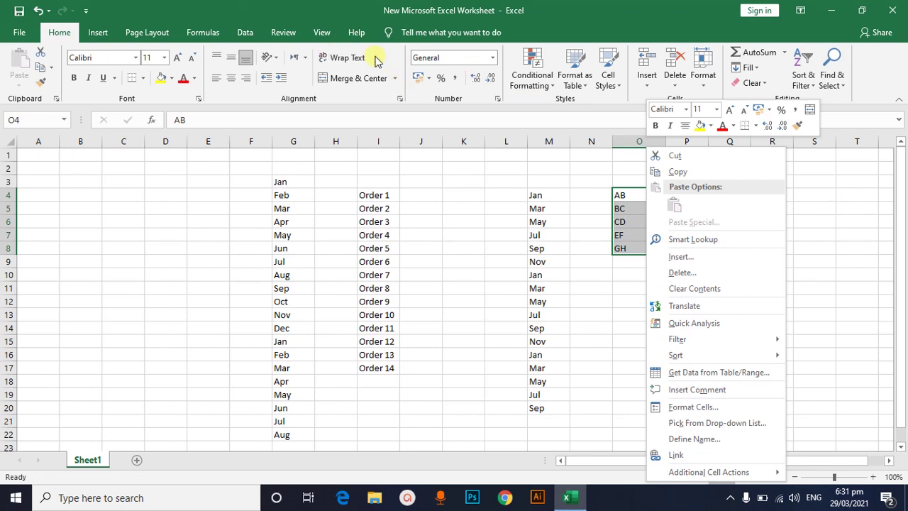
{"action": "left_click", "coordinate": [18, 33]}
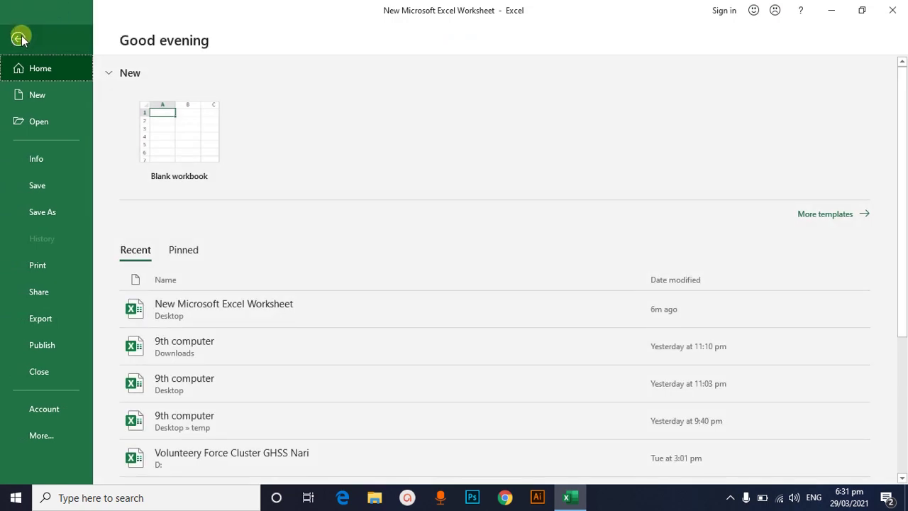
- Return from the File start page to Sheet1 and show the Insert ribbon
{"action": "left_click", "coordinate": [17, 36]}
{"action": "left_click", "coordinate": [690, 351]}
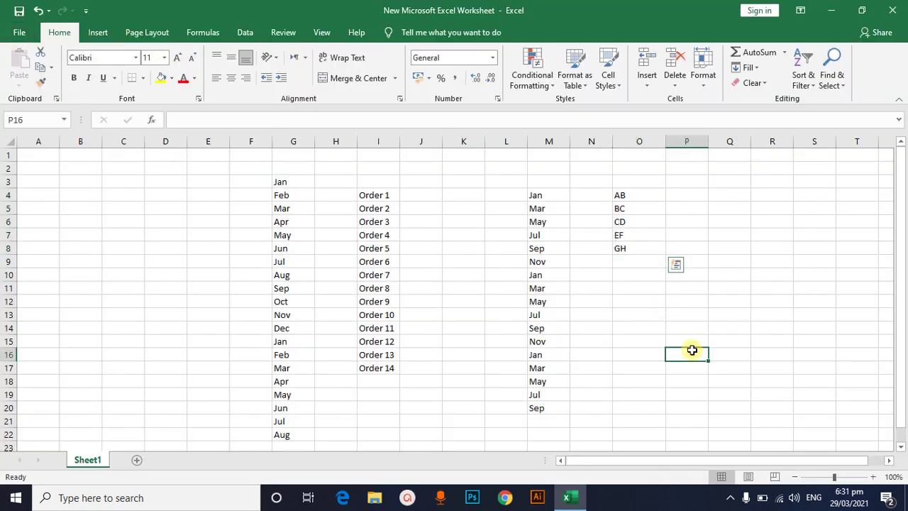
{"action": "left_click", "coordinate": [20, 33]}
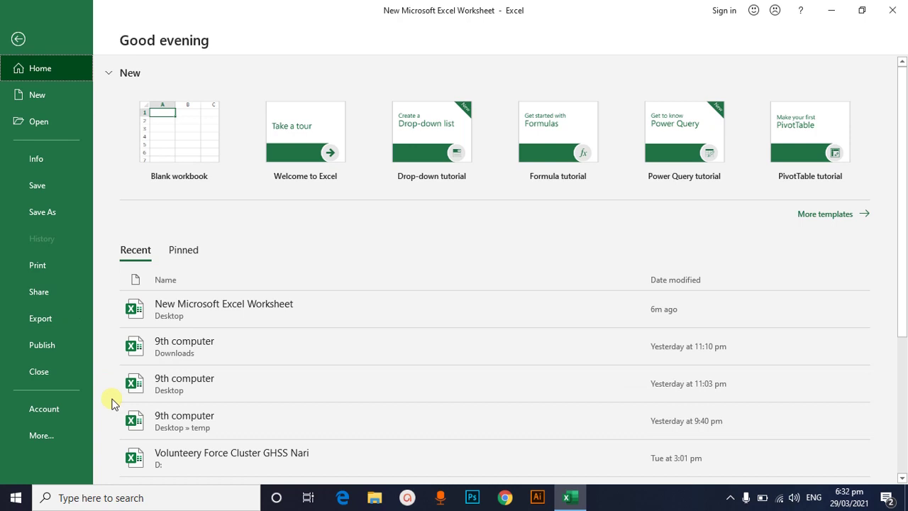
{"action": "left_click", "coordinate": [19, 39]}
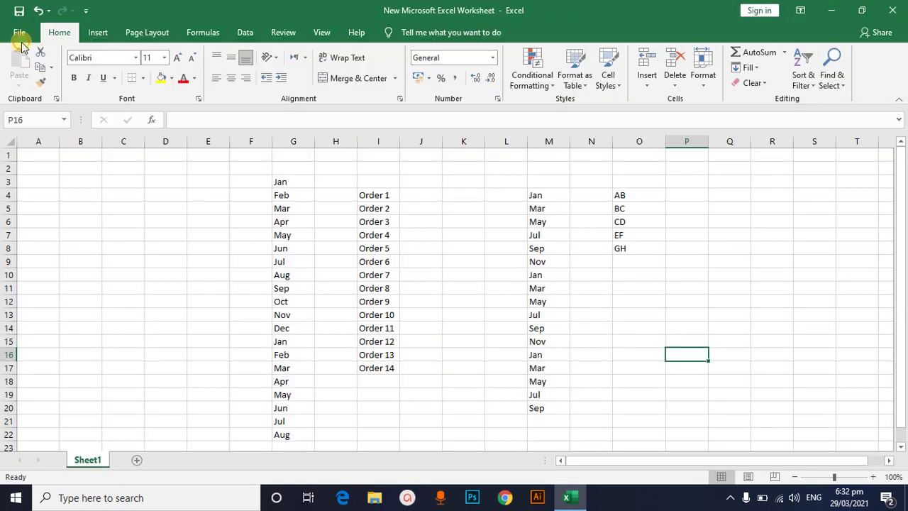
{"action": "left_click", "coordinate": [105, 33]}
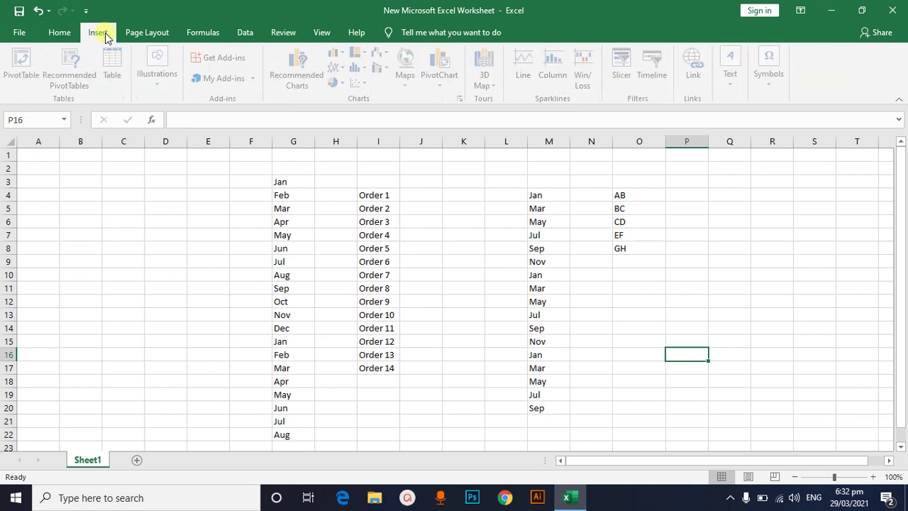
- Open Excel Options from File > More
{"action": "left_click", "coordinate": [21, 35]}
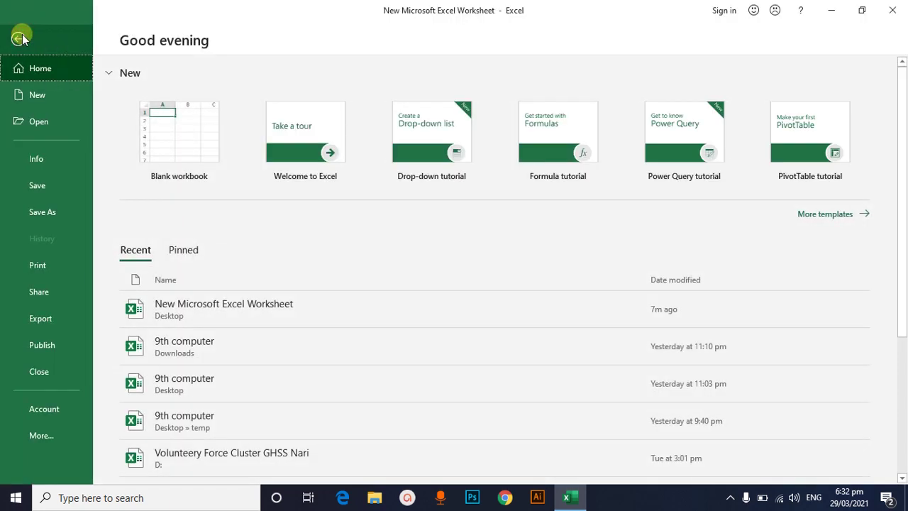
{"action": "left_click", "coordinate": [41, 436]}
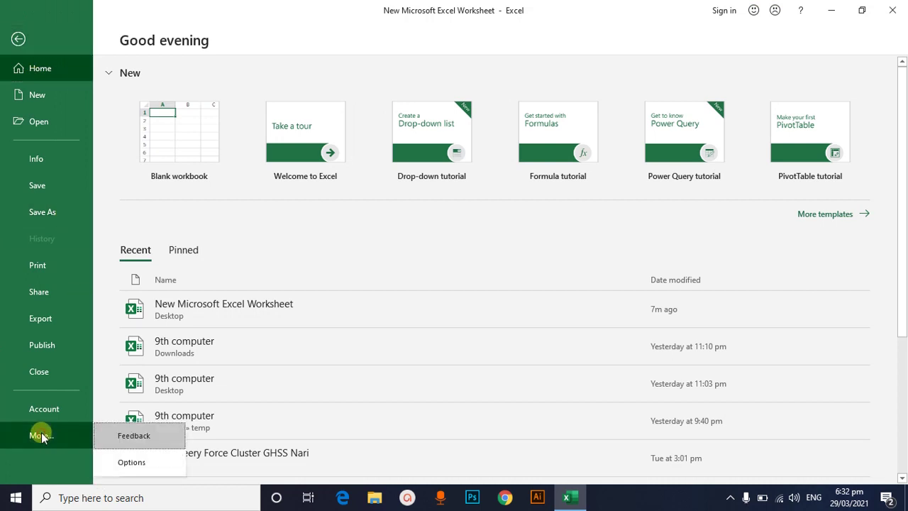
{"action": "left_click", "coordinate": [122, 463]}
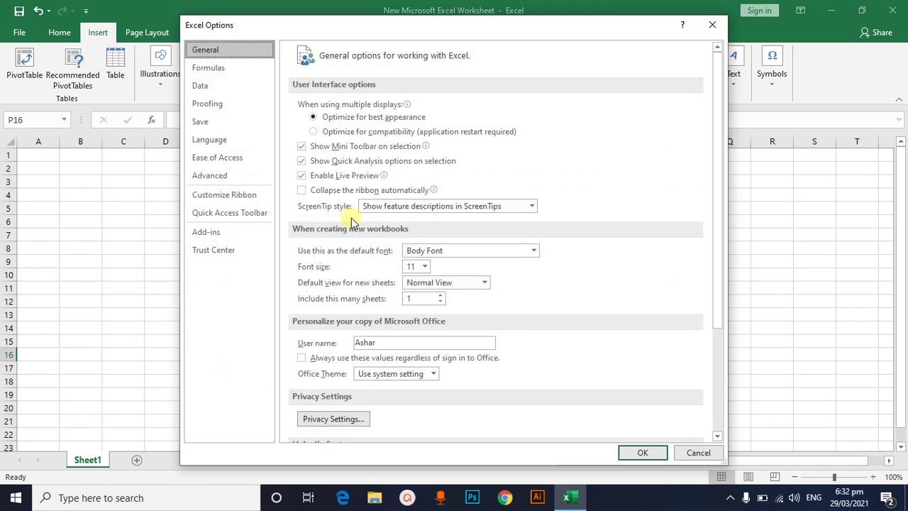
- Browse the Formulas, Data, Proofing, Save and General option pages
{"action": "left_click", "coordinate": [214, 70]}
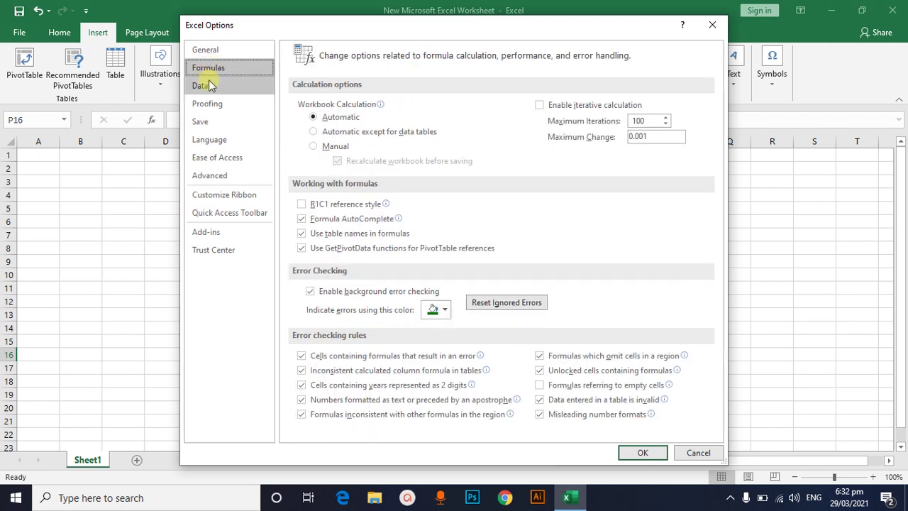
{"action": "left_click", "coordinate": [199, 89]}
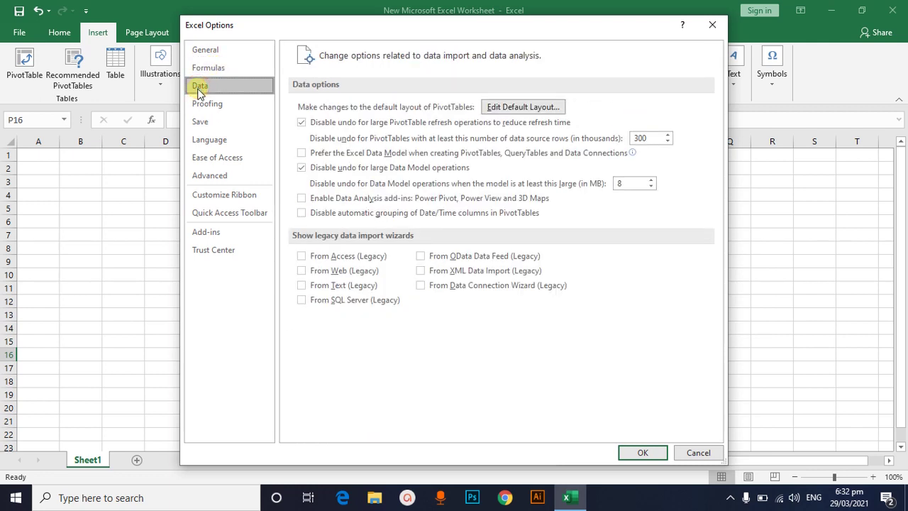
{"action": "left_click", "coordinate": [208, 105]}
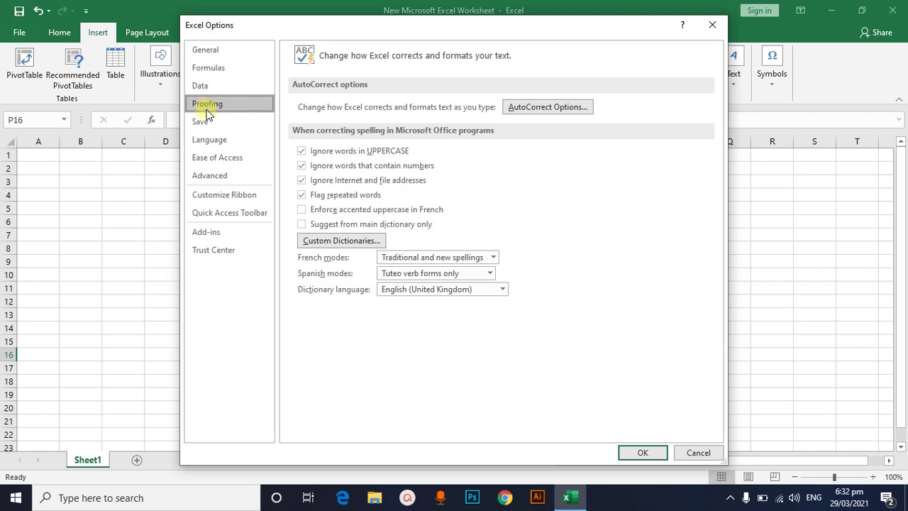
{"action": "left_click", "coordinate": [202, 122]}
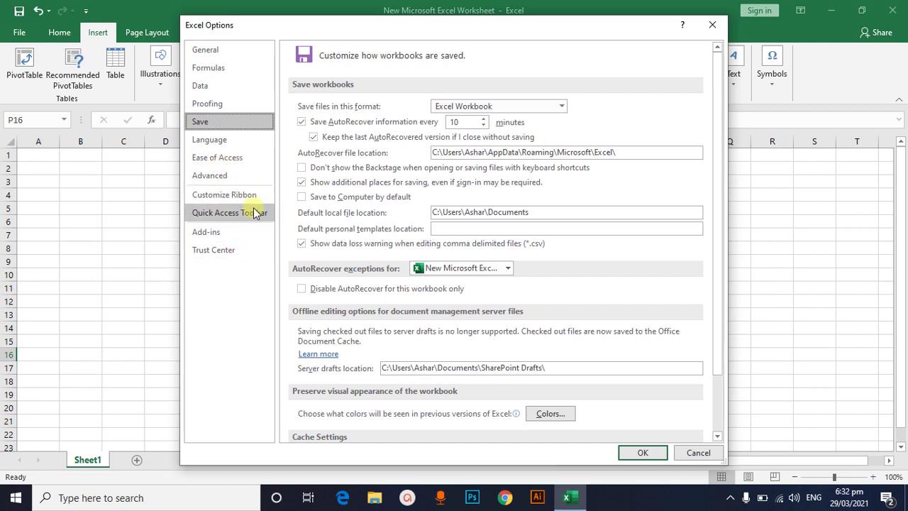
{"action": "left_click", "coordinate": [204, 48]}
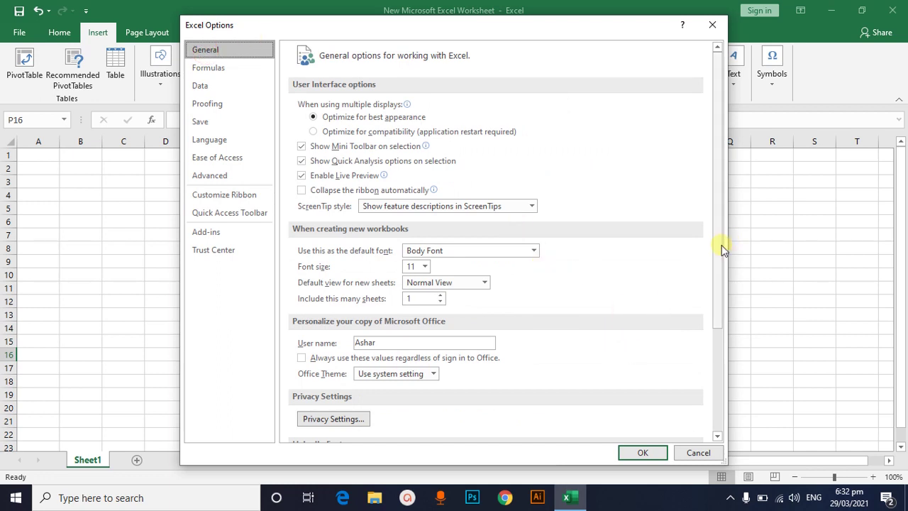
{"action": "left_click_drag", "start_coordinate": [722, 245], "coordinate": [720, 270]}
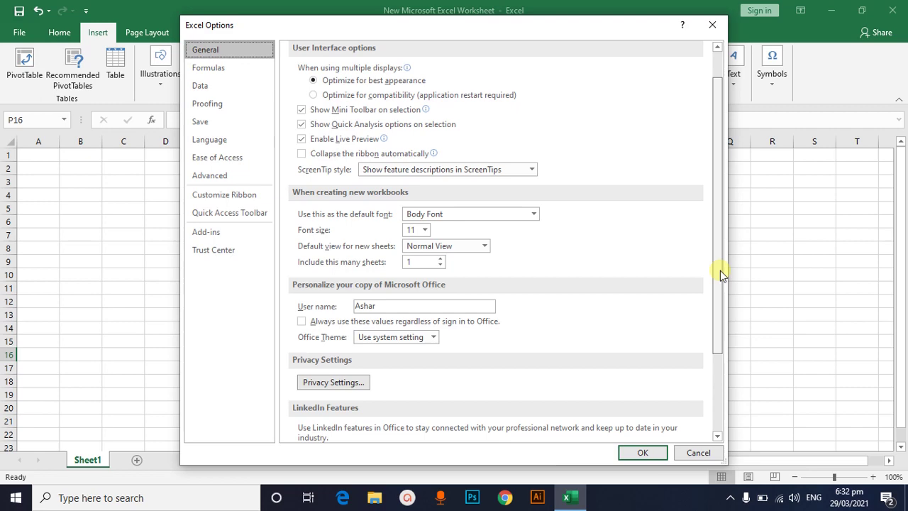
{"action": "left_click_drag", "start_coordinate": [720, 270], "coordinate": [717, 370]}
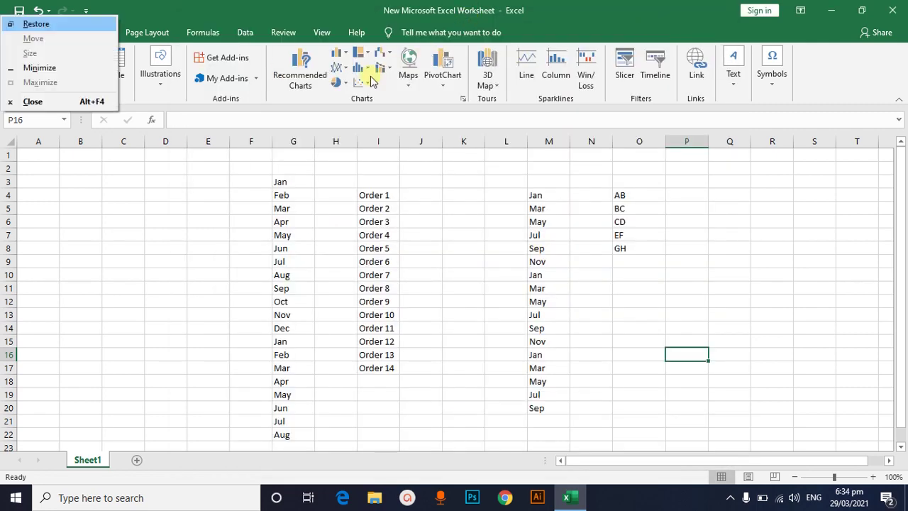
- Reopen Excel Options on the Advanced page, scrolled down to Edit Custom Lists
{"action": "left_click", "coordinate": [167, 218]}
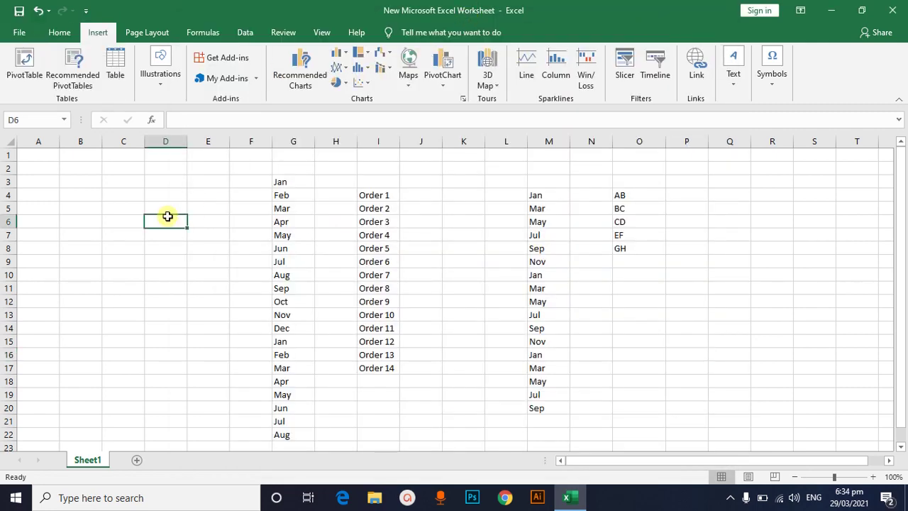
{"action": "left_click", "coordinate": [19, 33]}
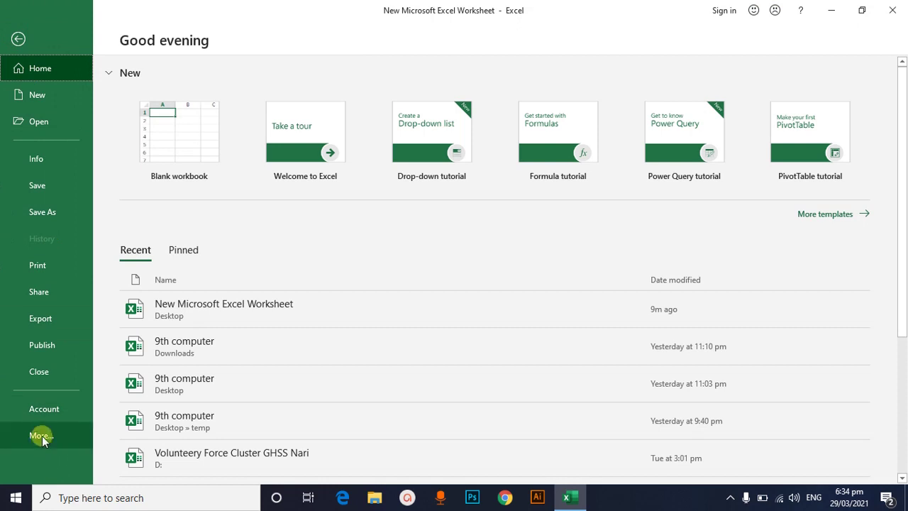
{"action": "left_click", "coordinate": [40, 436]}
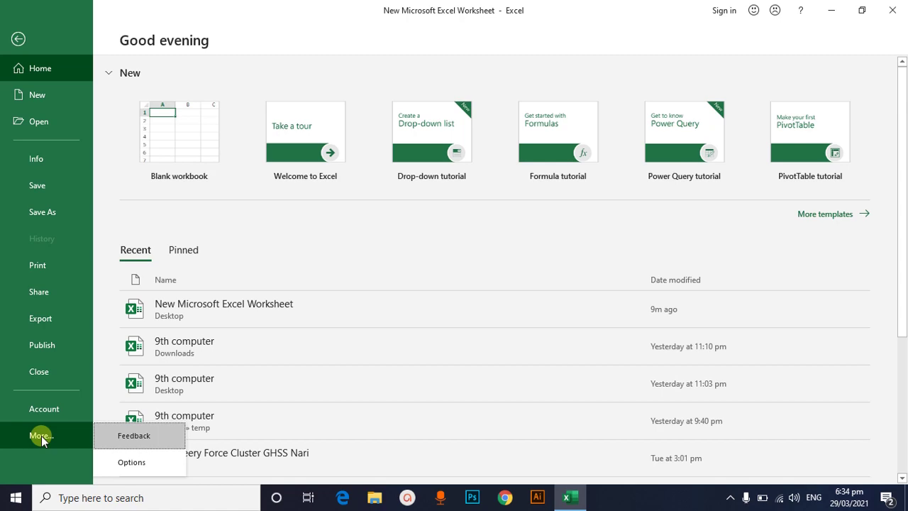
{"action": "left_click", "coordinate": [137, 467]}
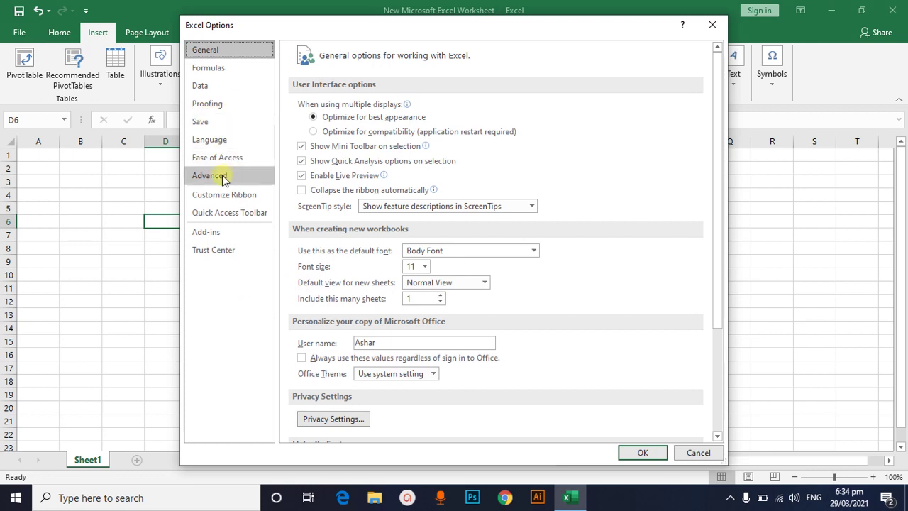
{"action": "left_click", "coordinate": [220, 177]}
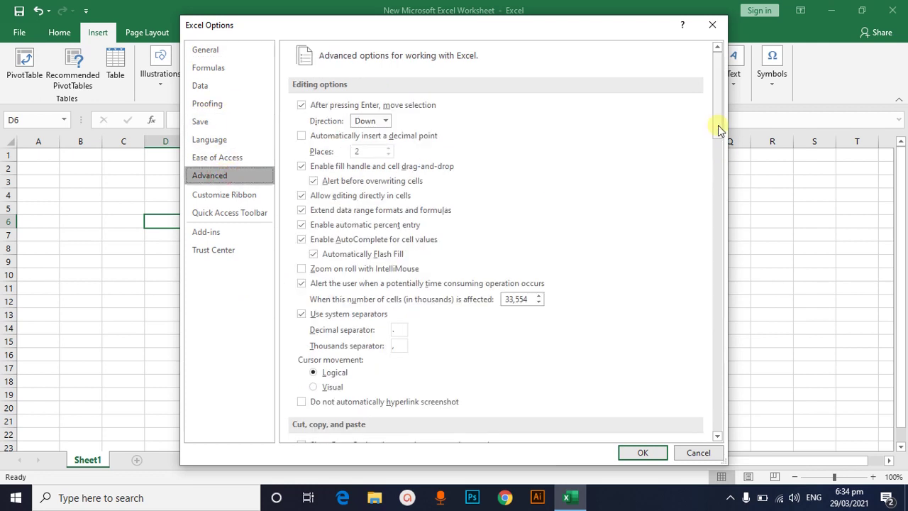
{"action": "left_click_drag", "start_coordinate": [719, 126], "coordinate": [727, 247]}
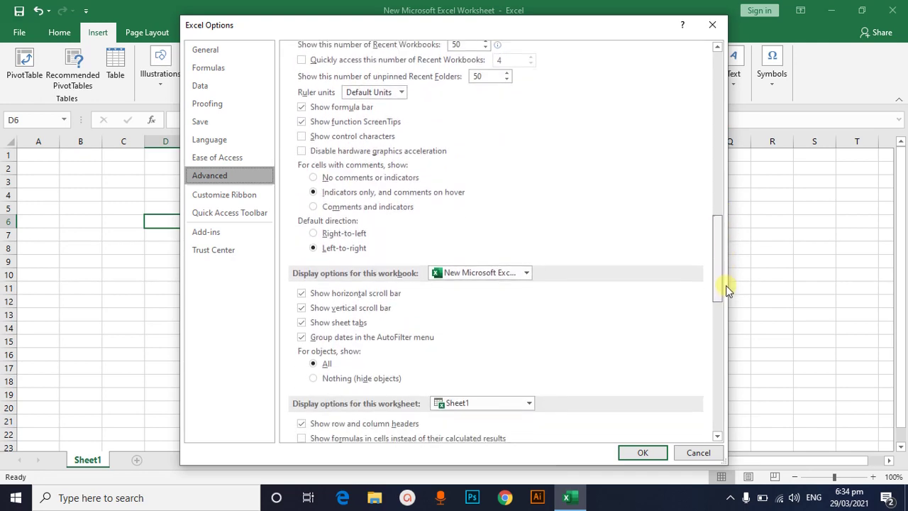
{"action": "left_click_drag", "start_coordinate": [727, 247], "coordinate": [727, 360]}
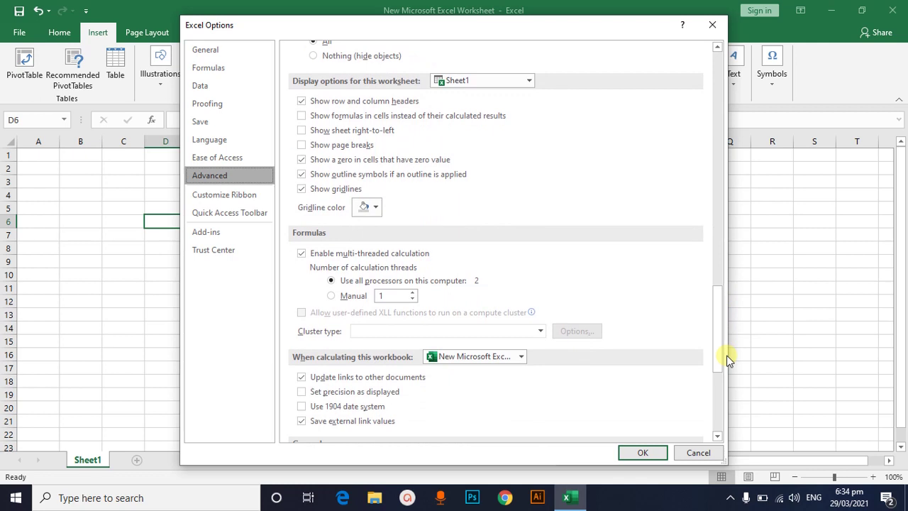
{"action": "left_click_drag", "start_coordinate": [727, 359], "coordinate": [699, 399]}
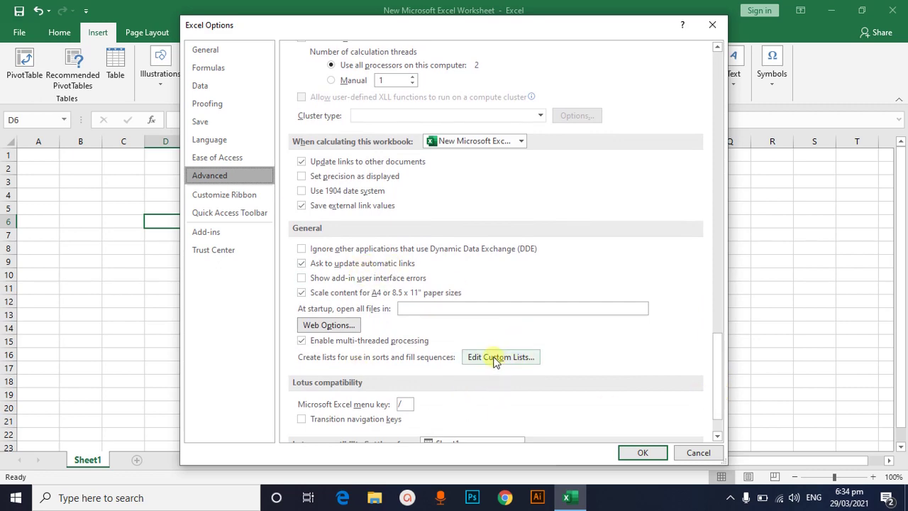
- Import cells O4:O8 as the custom list AB, BC, CD, EF, GH
{"action": "left_click", "coordinate": [495, 359]}
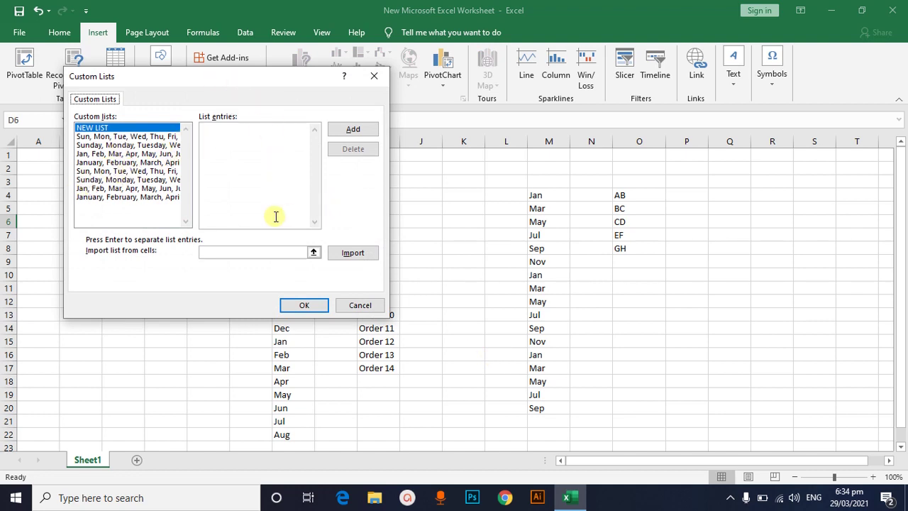
{"action": "left_click", "coordinate": [348, 256]}
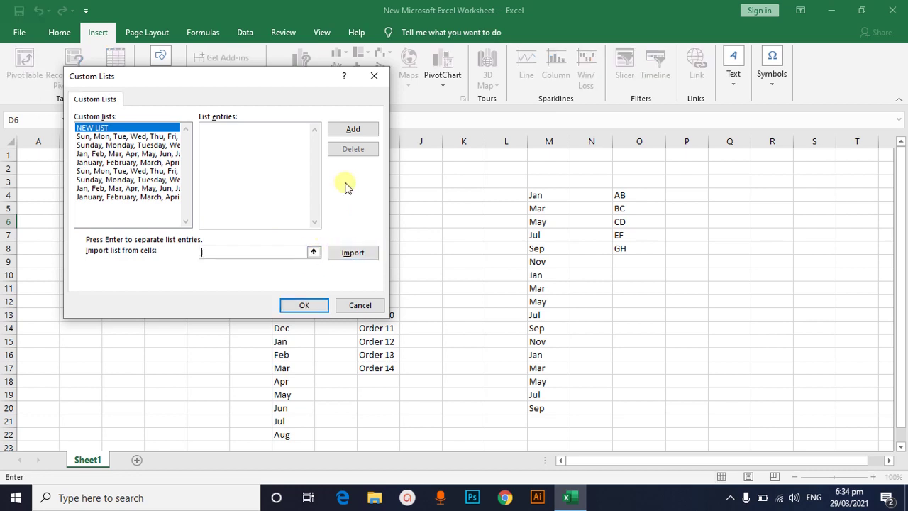
{"action": "left_click", "coordinate": [350, 130]}
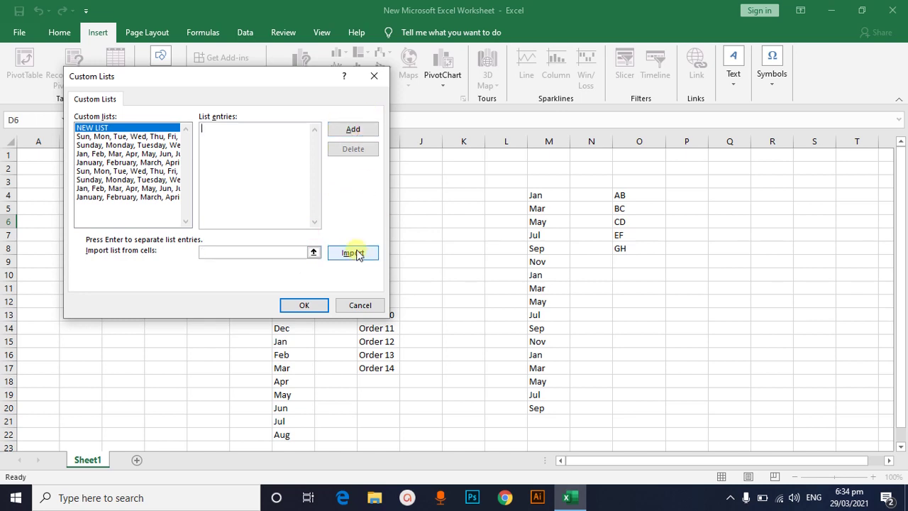
{"action": "left_click", "coordinate": [314, 253]}
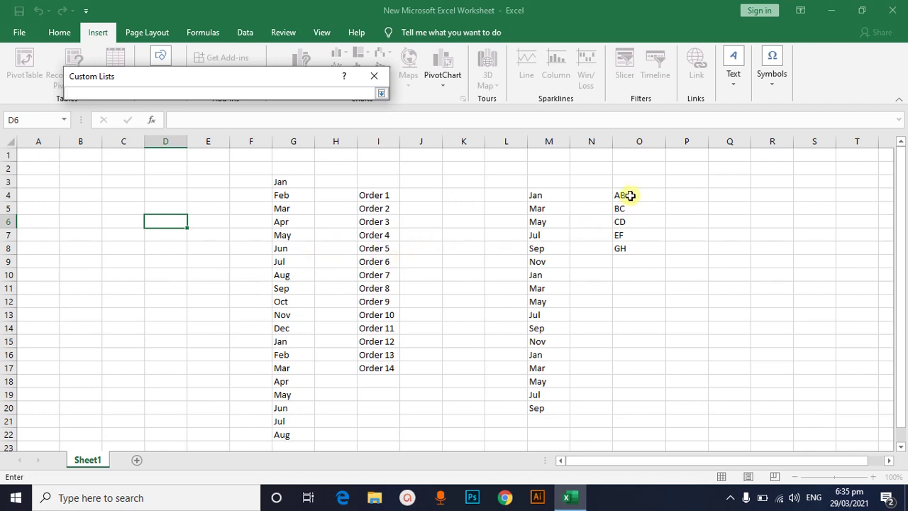
{"action": "left_click_drag", "start_coordinate": [627, 195], "coordinate": [630, 249]}
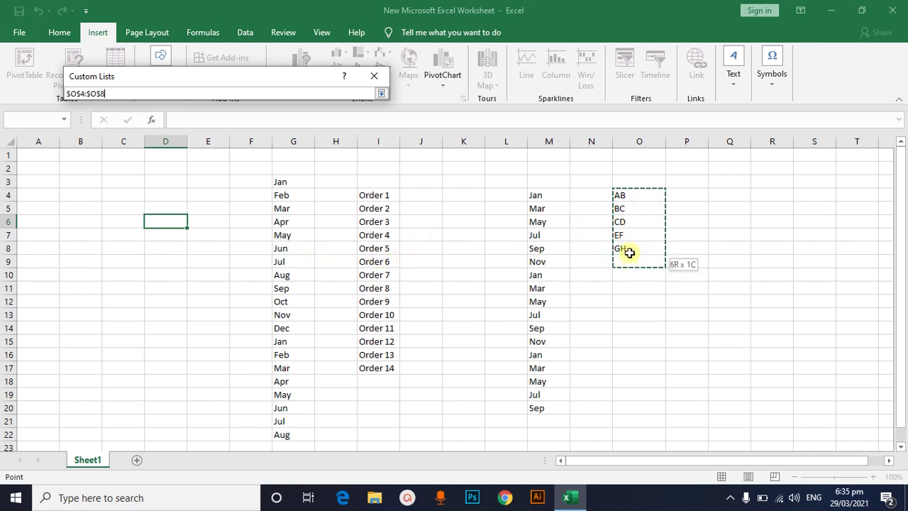
{"action": "left_click", "coordinate": [381, 94]}
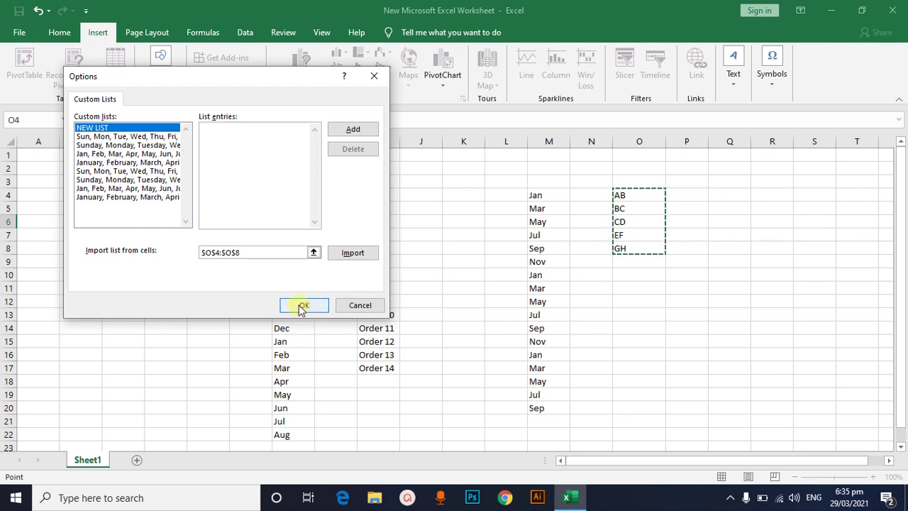
{"action": "left_click", "coordinate": [344, 258]}
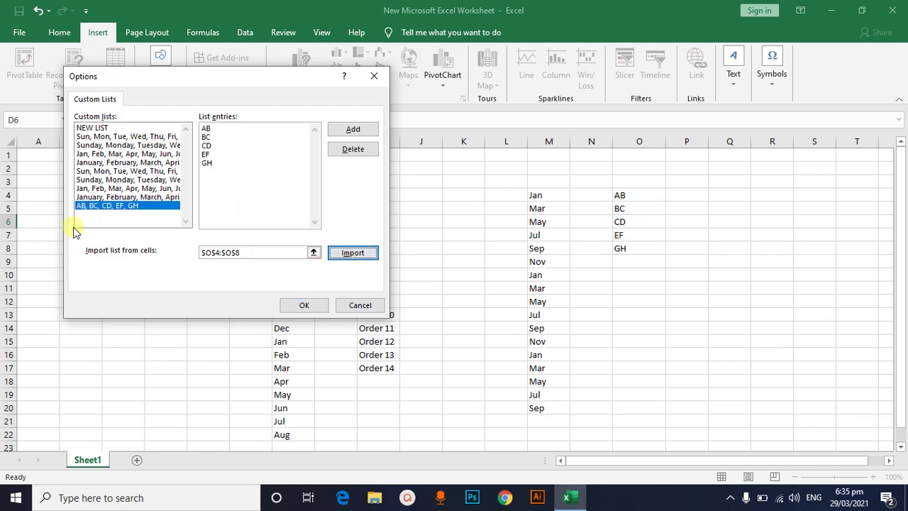
{"action": "left_click", "coordinate": [301, 305]}
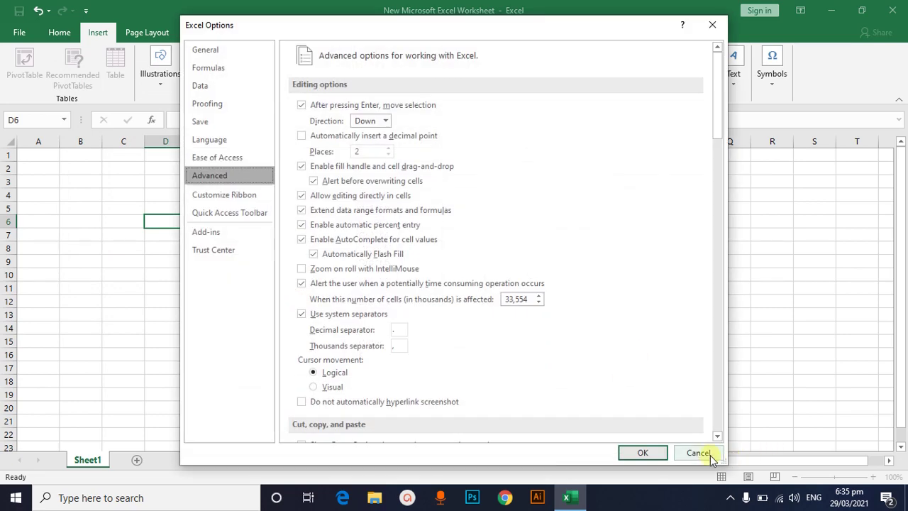
- Close Excel Options and delete all contents from the worksheet
{"action": "left_click", "coordinate": [642, 453]}
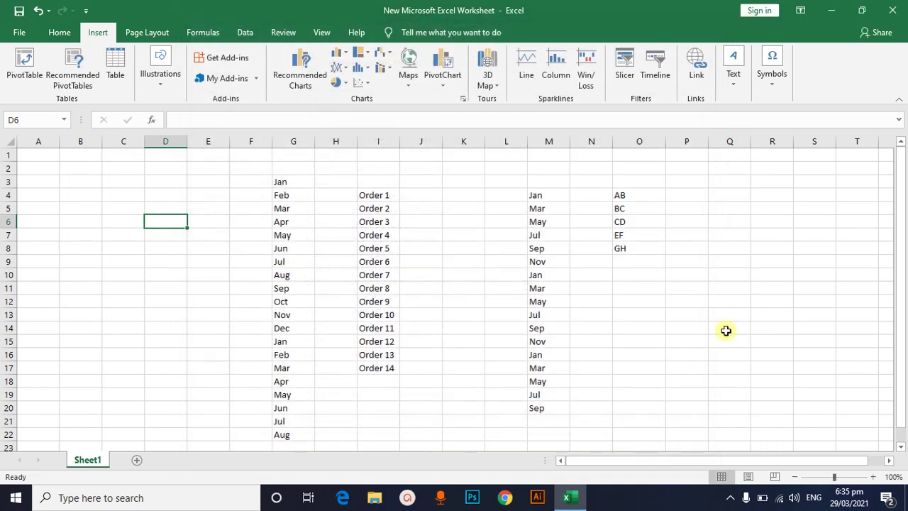
{"action": "key", "text": "ctrl+a"}
{"action": "key", "text": "Delete"}
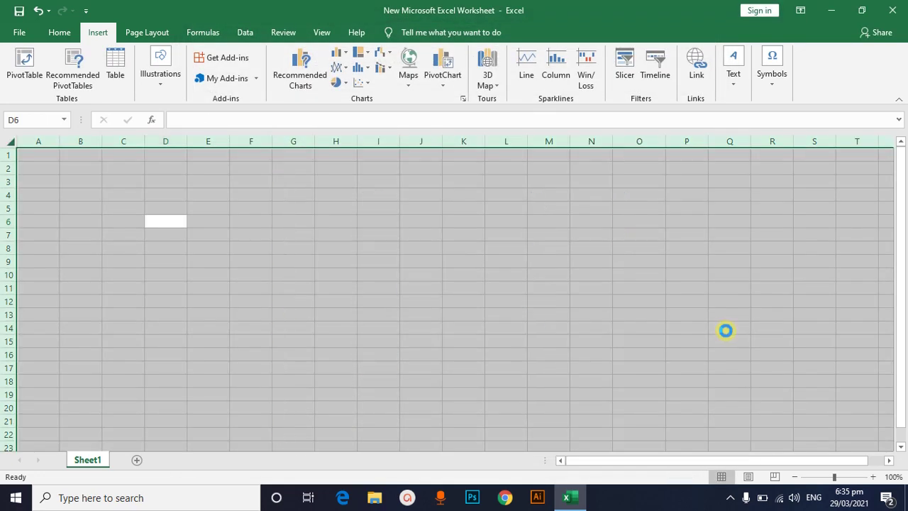
{"action": "left_click", "coordinate": [546, 276]}
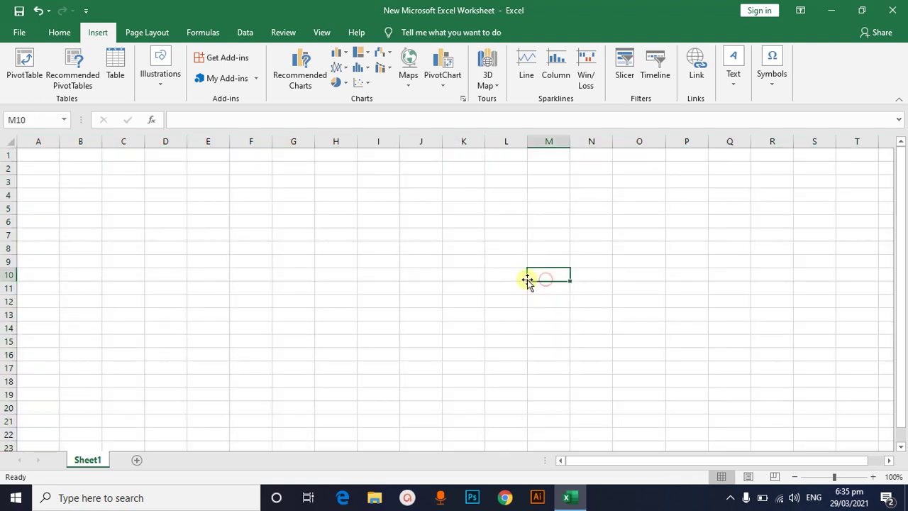
- Enter AB in J4 and AutoFill the custom list down to J20
{"action": "left_click", "coordinate": [419, 195]}
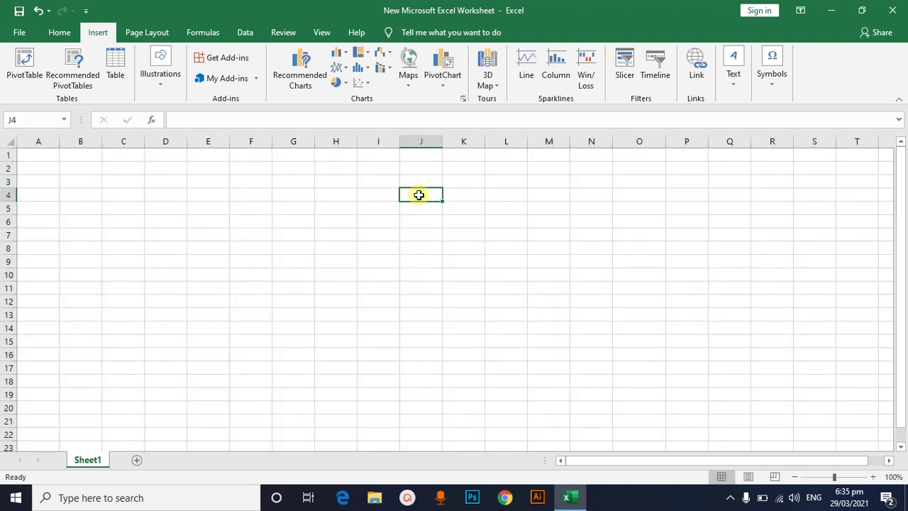
{"action": "type", "text": "AB"}
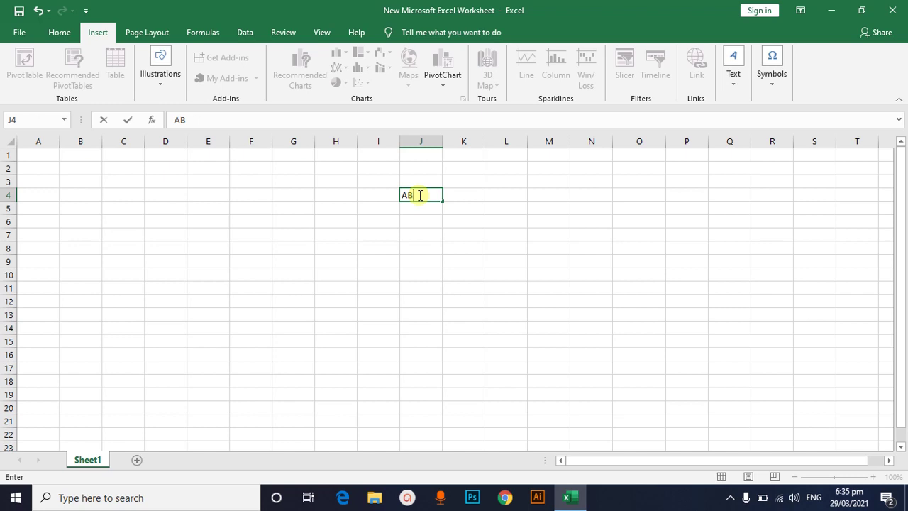
{"action": "left_click", "coordinate": [505, 221]}
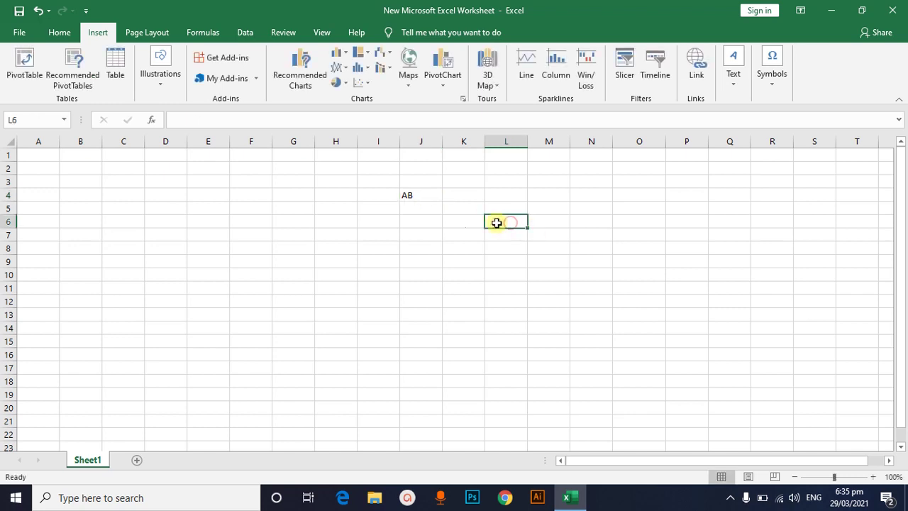
{"action": "double_click", "coordinate": [416, 198]}
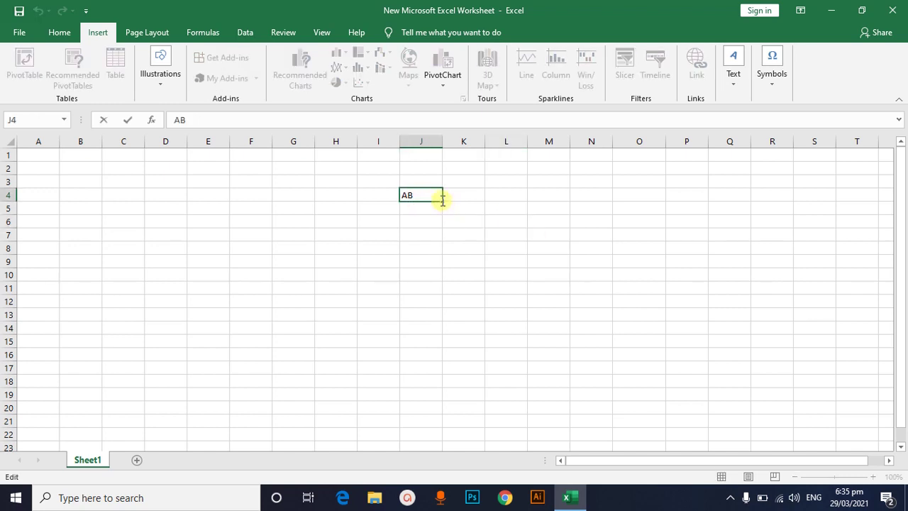
{"action": "left_click", "coordinate": [480, 216]}
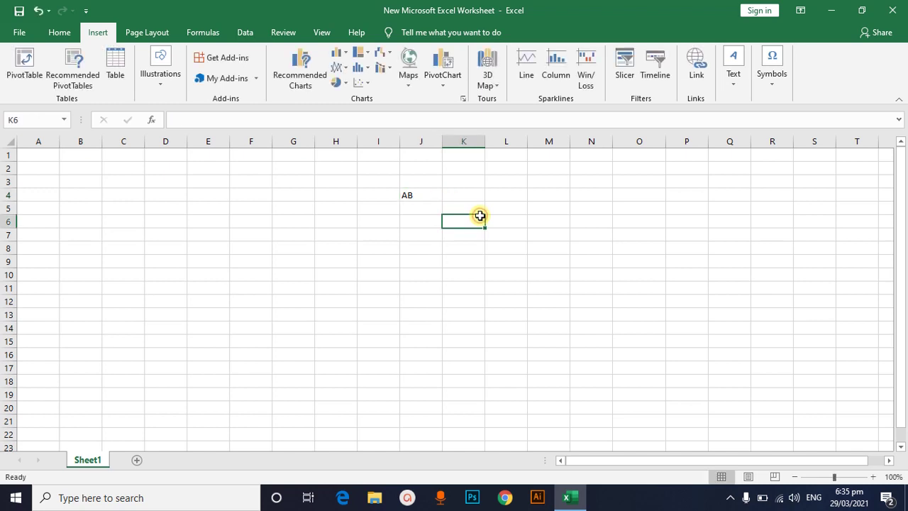
{"action": "left_click", "coordinate": [410, 195]}
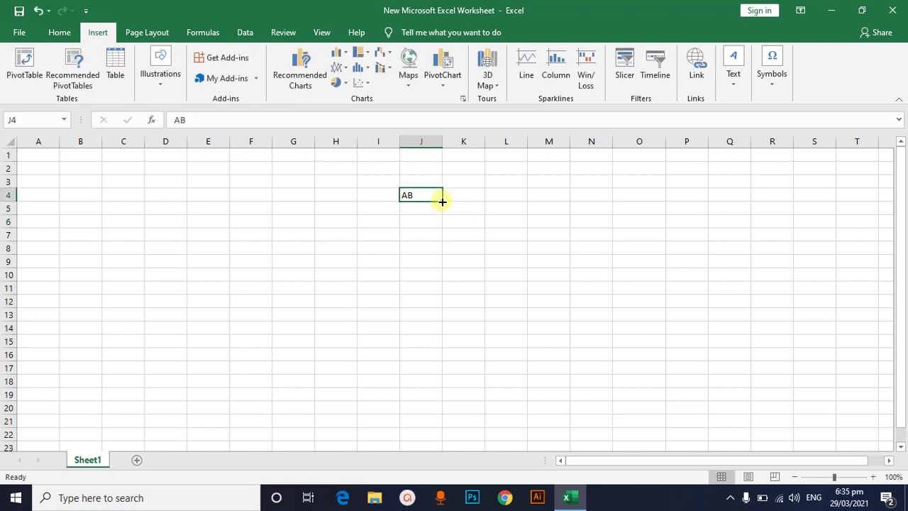
{"action": "left_click_drag", "start_coordinate": [441, 202], "coordinate": [468, 410]}
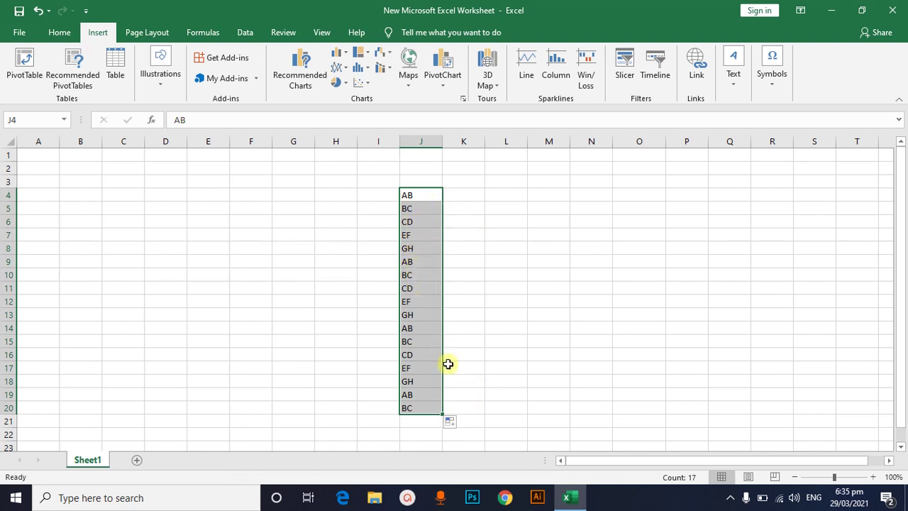
{"action": "left_click", "coordinate": [584, 266]}
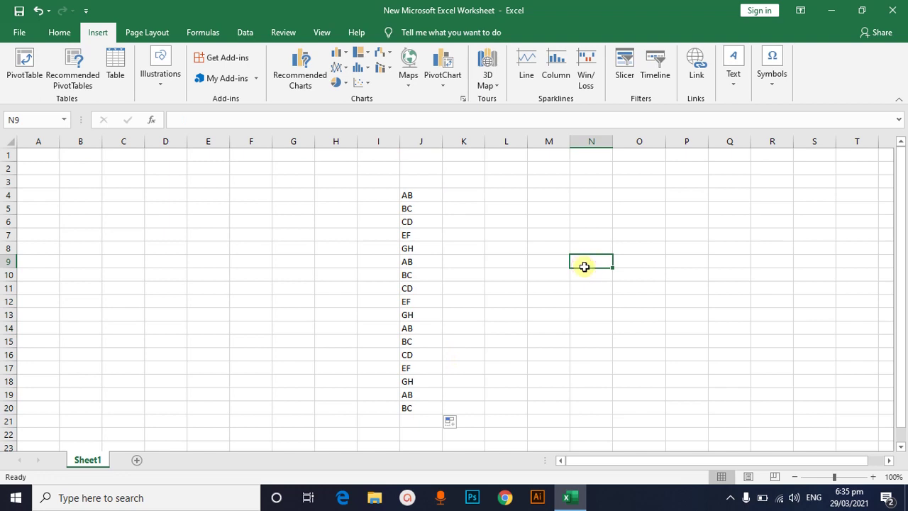